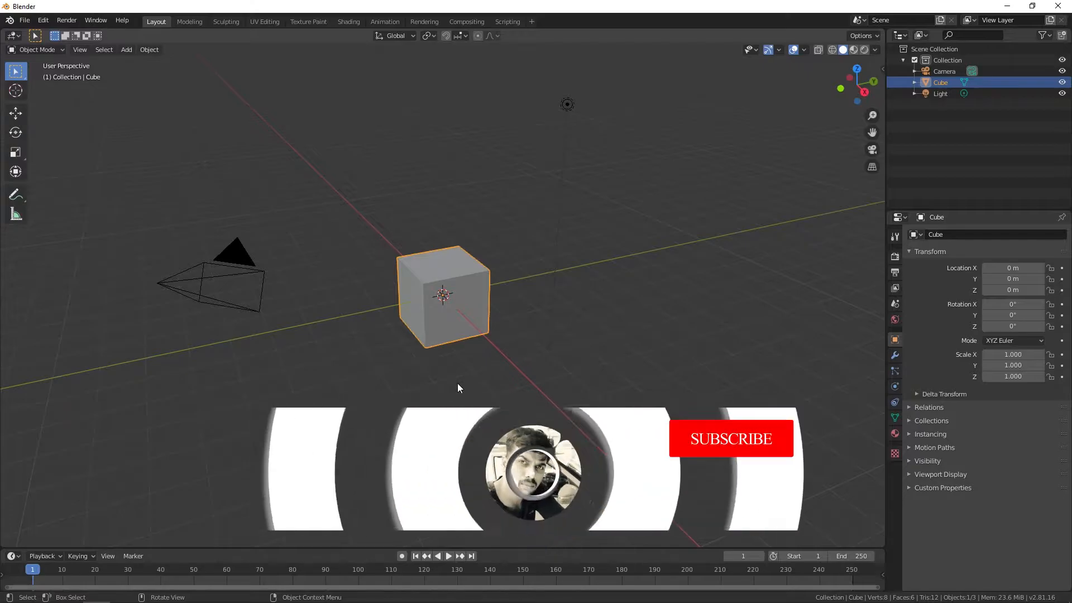
Step: Place the 3D cursor at a series of different points all around the cube
{"action": "middle_click_drag", "start_coordinate": [458, 388], "coordinate": [292, 376], "text": "alt"}
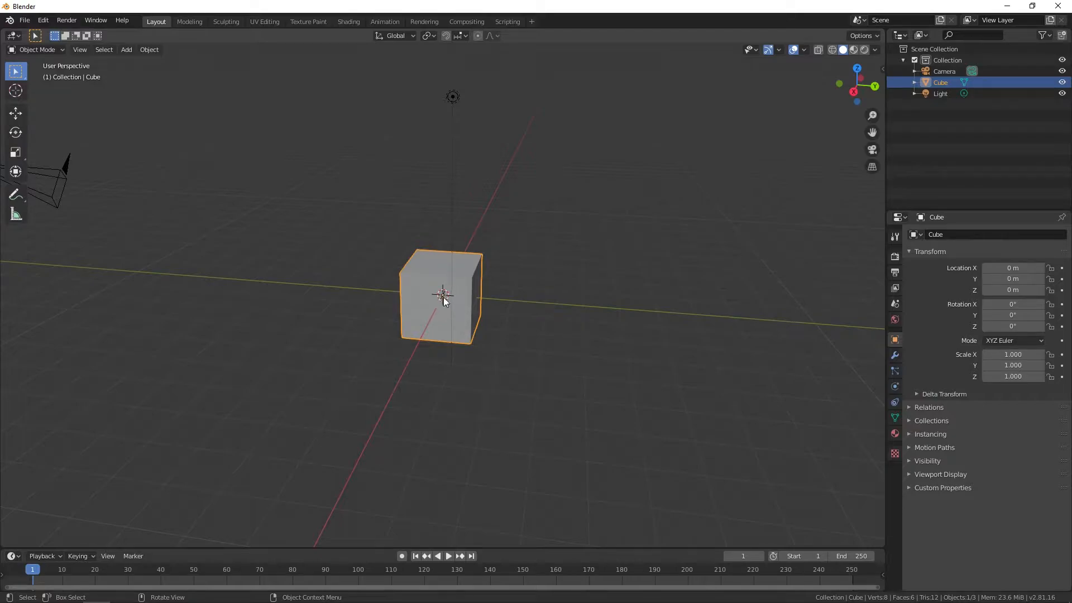
{"action": "middle_click_drag", "start_coordinate": [524, 333], "coordinate": [551, 339]}
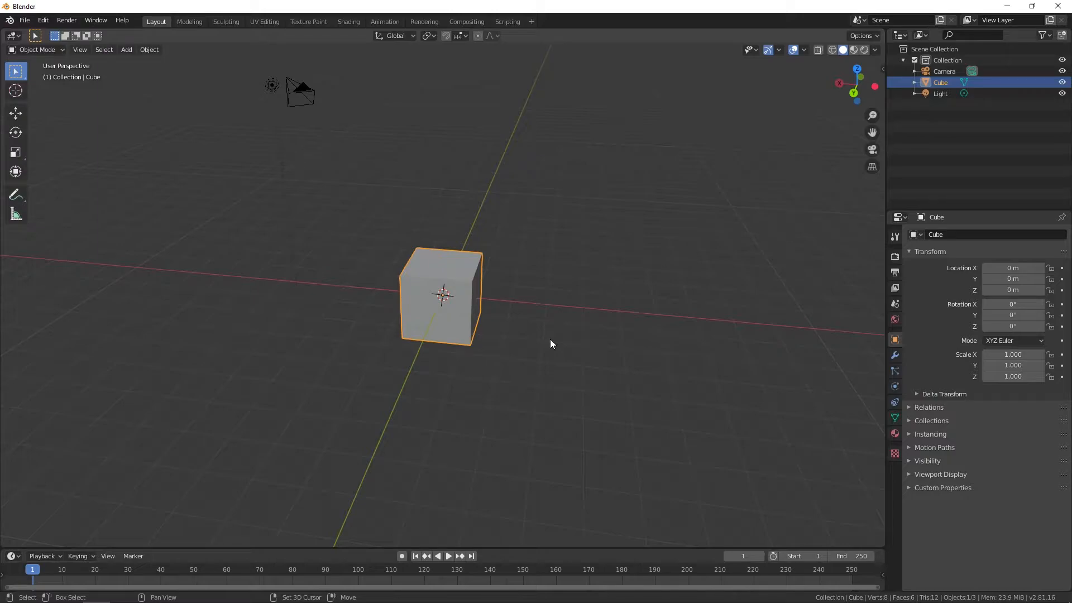
{"action": "right_click", "coordinate": [543, 300], "text": "shift"}
{"action": "right_click", "coordinate": [612, 221], "text": "shift"}
{"action": "right_click", "coordinate": [462, 175], "text": "shift"}
{"action": "right_click", "coordinate": [278, 206], "text": "shift"}
{"action": "right_click", "coordinate": [216, 282], "text": "shift"}
{"action": "right_click", "coordinate": [207, 371], "text": "shift"}
{"action": "right_click", "coordinate": [466, 401], "text": "shift"}
{"action": "right_click", "coordinate": [625, 401], "text": "shift"}
{"action": "right_click", "coordinate": [701, 320], "text": "shift"}
{"action": "right_click", "coordinate": [707, 211], "text": "shift"}
{"action": "right_click", "coordinate": [631, 167], "text": "shift"}
{"action": "right_click", "coordinate": [565, 274], "text": "shift"}
{"action": "right_click", "coordinate": [355, 459], "text": "shift"}
{"action": "right_click", "coordinate": [113, 344], "text": "shift"}
Step: Place the 3D cursor in empty space near the camera and snap the selected cube to it
{"action": "right_click", "coordinate": [324, 183], "text": "shift"}
{"action": "key", "text": "shift+s"}
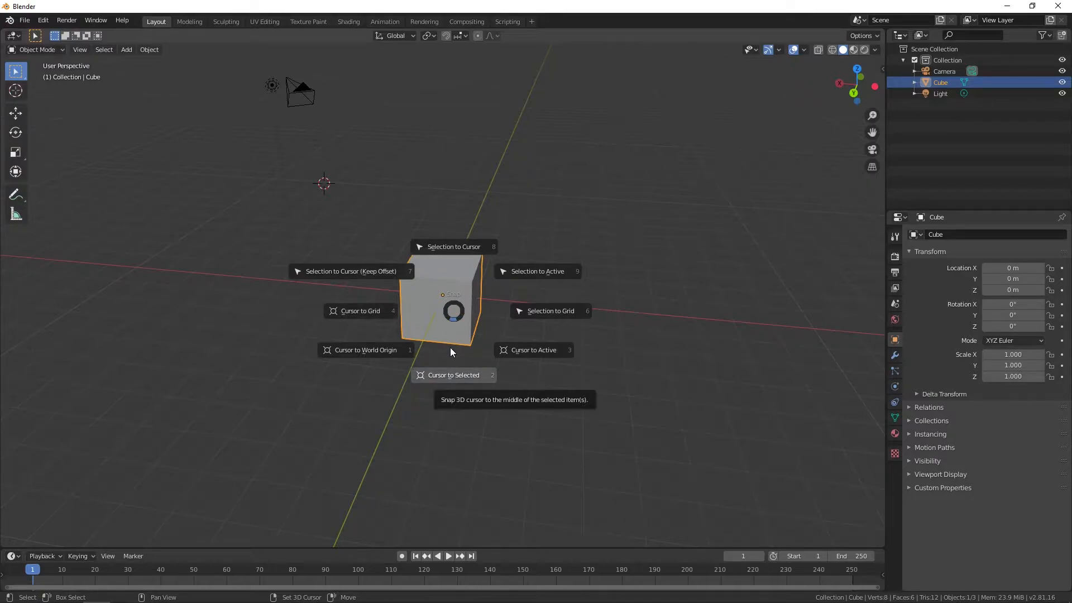
{"action": "left_click", "coordinate": [470, 253]}
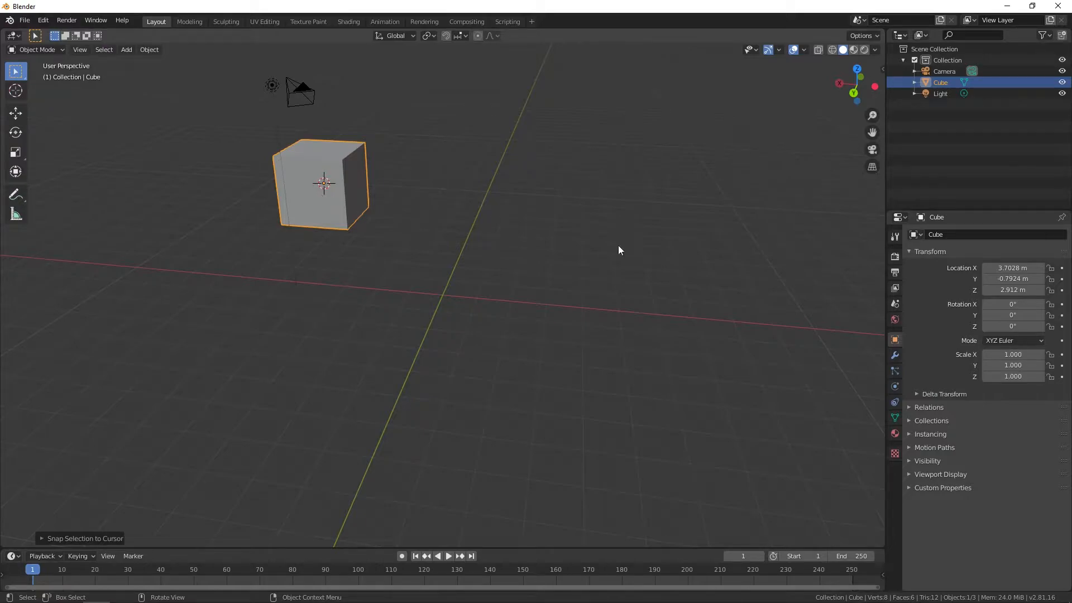
Step: Place the 3D cursor on the opposite side of the world origin, below the X axis, and snap the cube to it
{"action": "right_click", "coordinate": [674, 359], "text": "shift"}
{"action": "key", "text": "shift+s"}
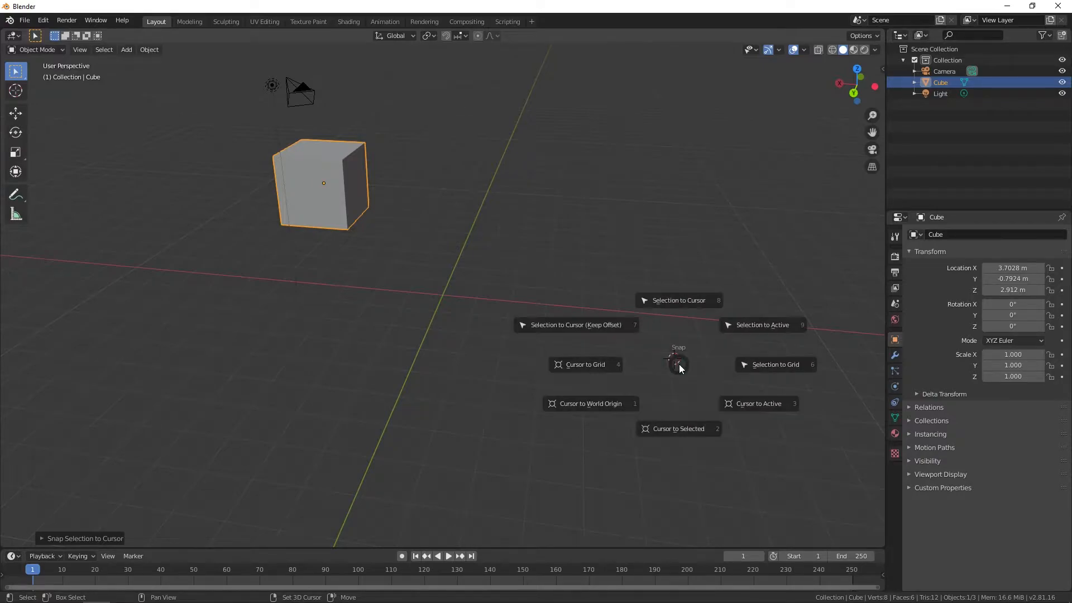
{"action": "left_click", "coordinate": [679, 300]}
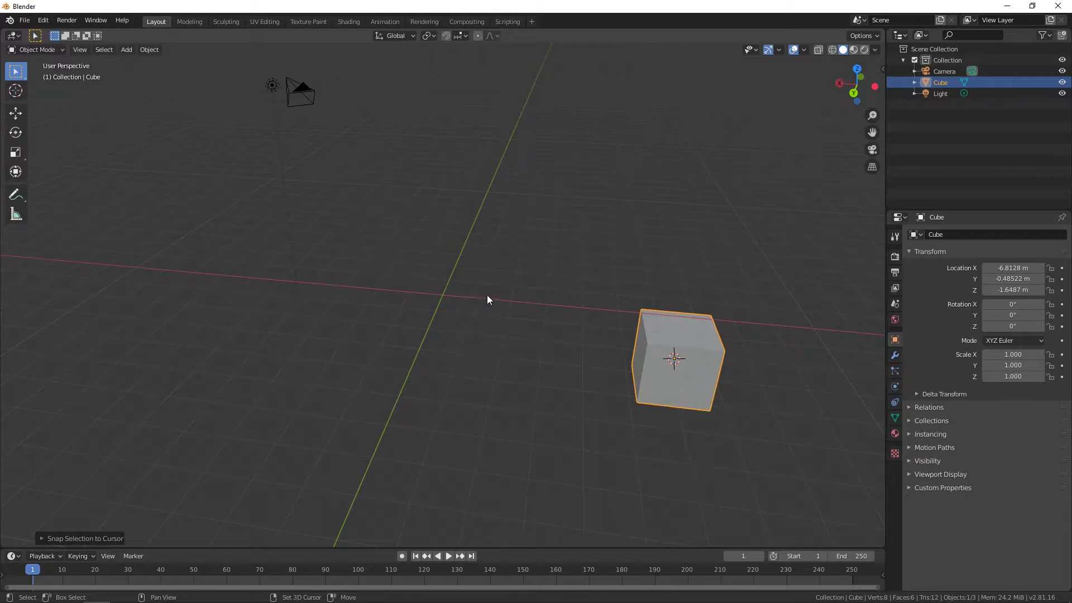
Step: Reset the 3D cursor to the world origin and snap the cube back to it
{"action": "key", "text": "shift+c"}
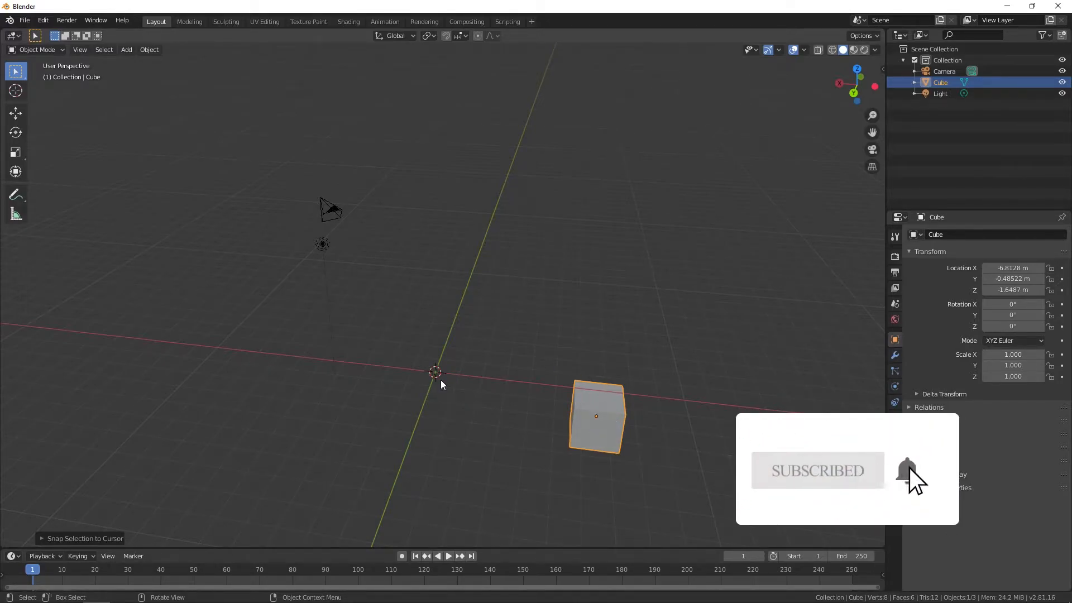
{"action": "key", "text": "shift+s"}
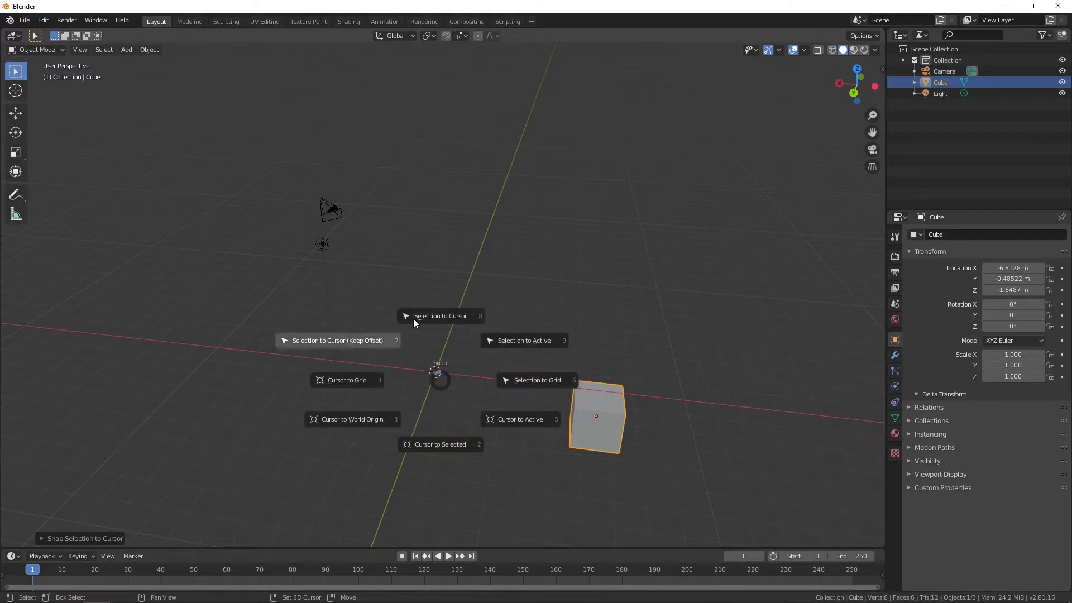
{"action": "left_click", "coordinate": [453, 316]}
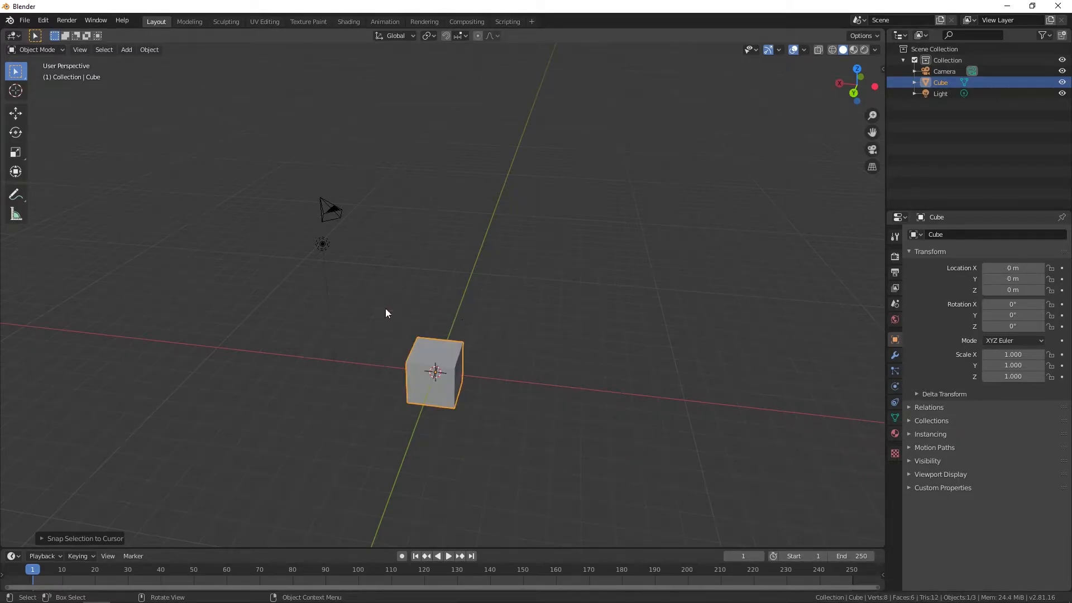
Step: Place the 3D cursor away from the cube, beyond the camera, and add a Monkey mesh there
{"action": "middle_click_drag", "start_coordinate": [435, 373], "coordinate": [610, 411]}
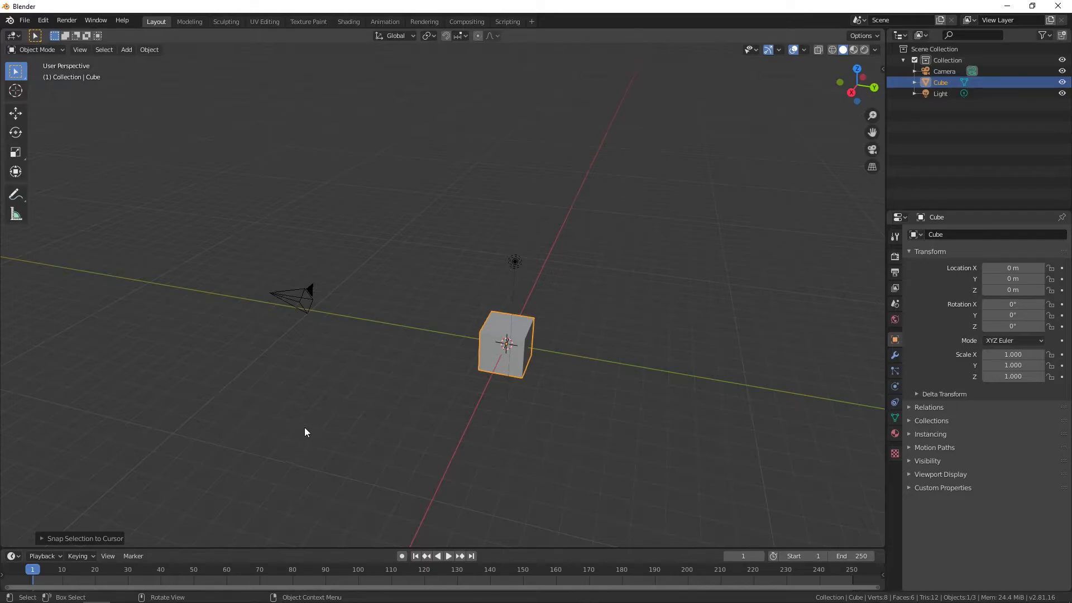
{"action": "right_click", "coordinate": [209, 356], "text": "shift"}
{"action": "key", "text": "shift+a"}
{"action": "mouse_move", "coordinate": [207, 358]}
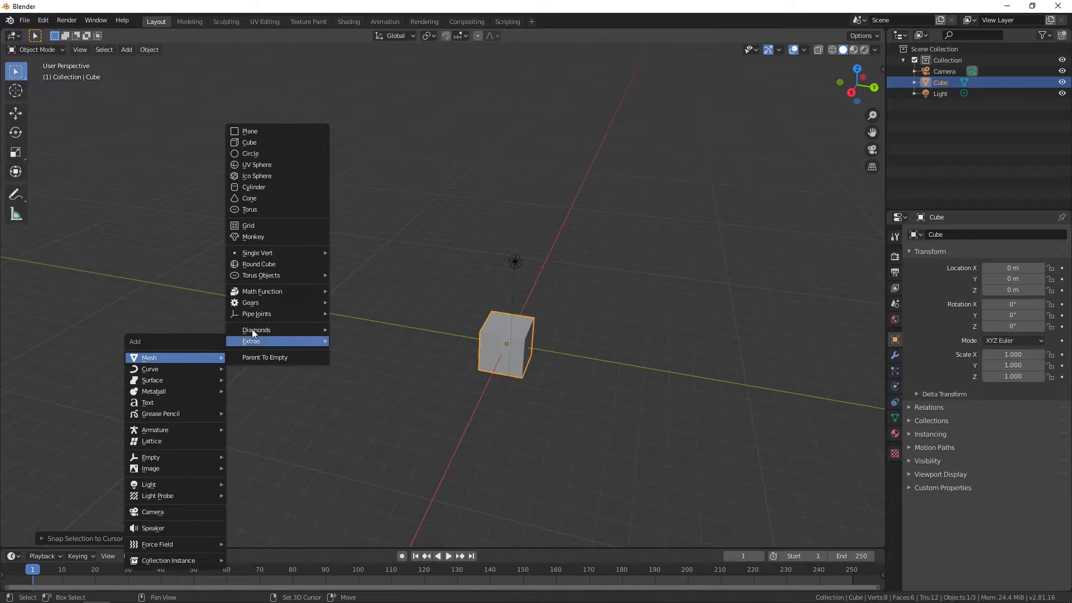
{"action": "left_click", "coordinate": [265, 236]}
{"action": "middle_click_drag", "start_coordinate": [189, 371], "coordinate": [293, 364]}
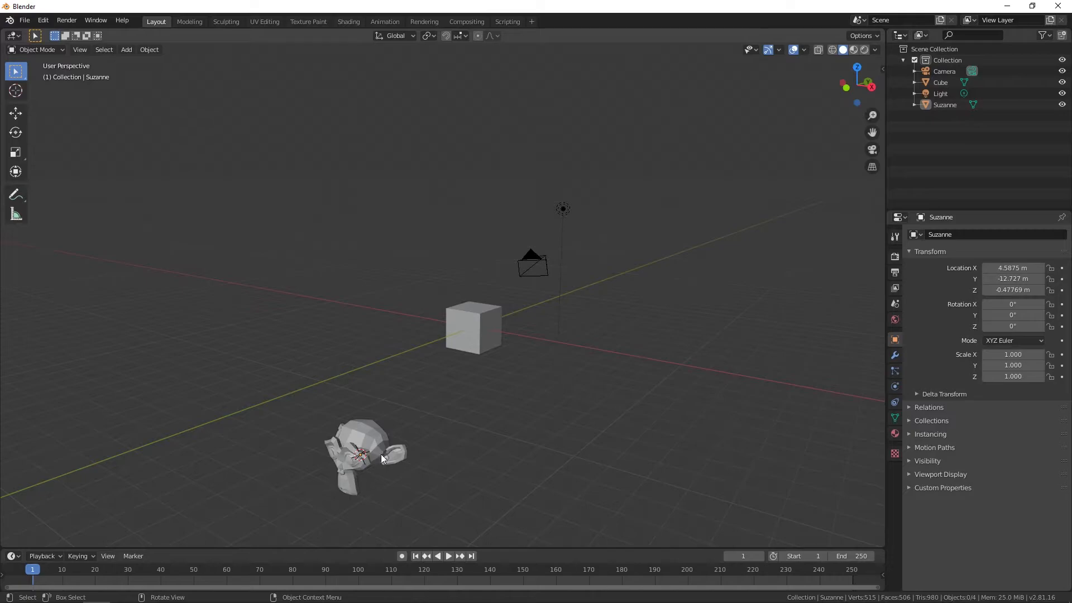
{"action": "middle_click_drag", "start_coordinate": [349, 462], "coordinate": [594, 462]}
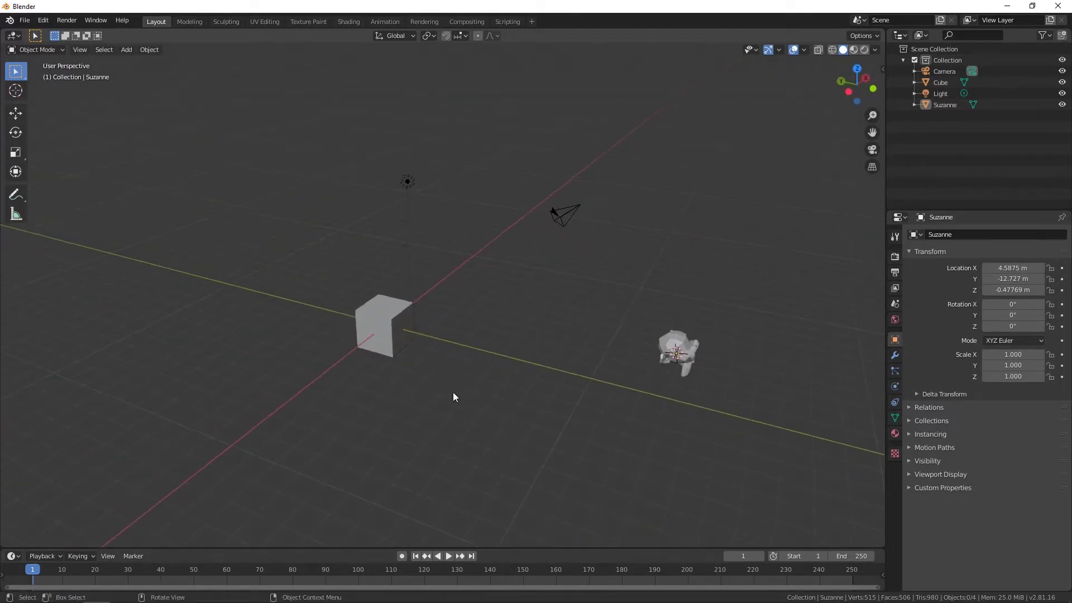
Step: Select the cube and snap the 3D cursor to it with Cursor to Selected
{"action": "key", "text": "shift+s"}
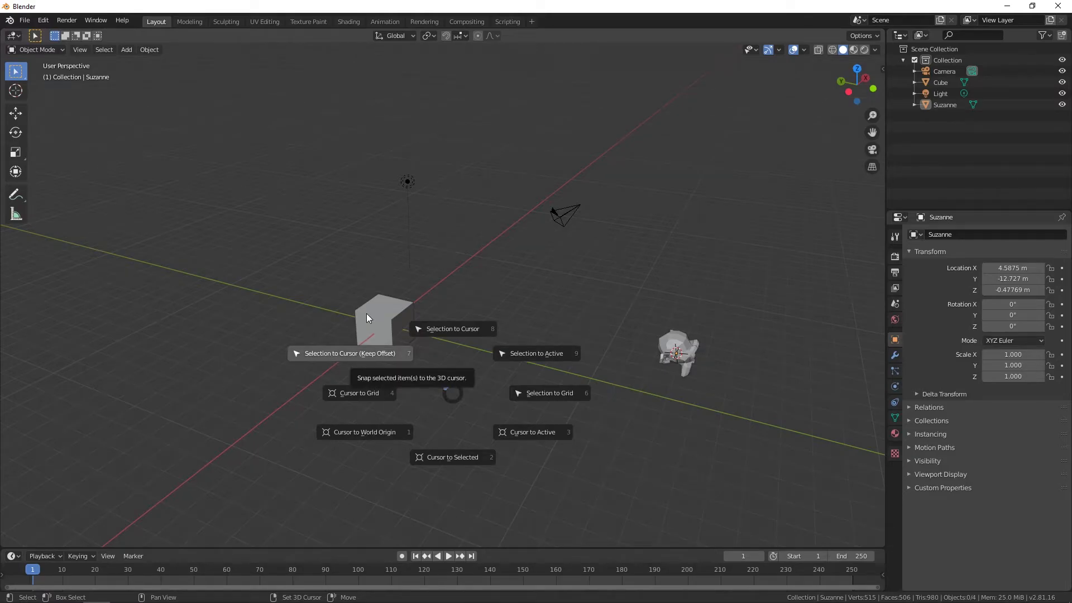
{"action": "left_click", "coordinate": [370, 308]}
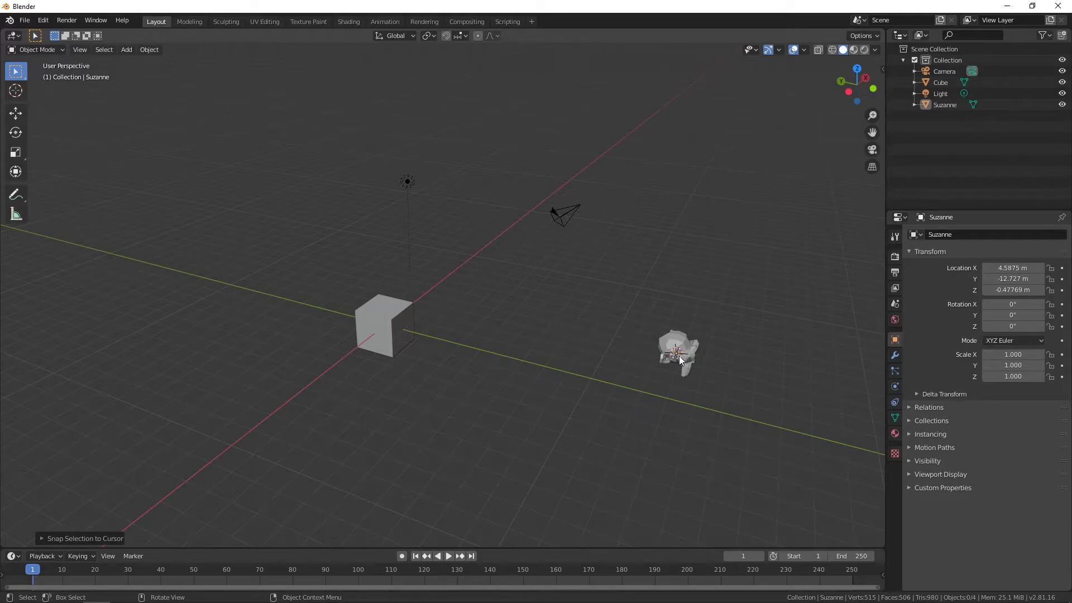
{"action": "left_click", "coordinate": [373, 316]}
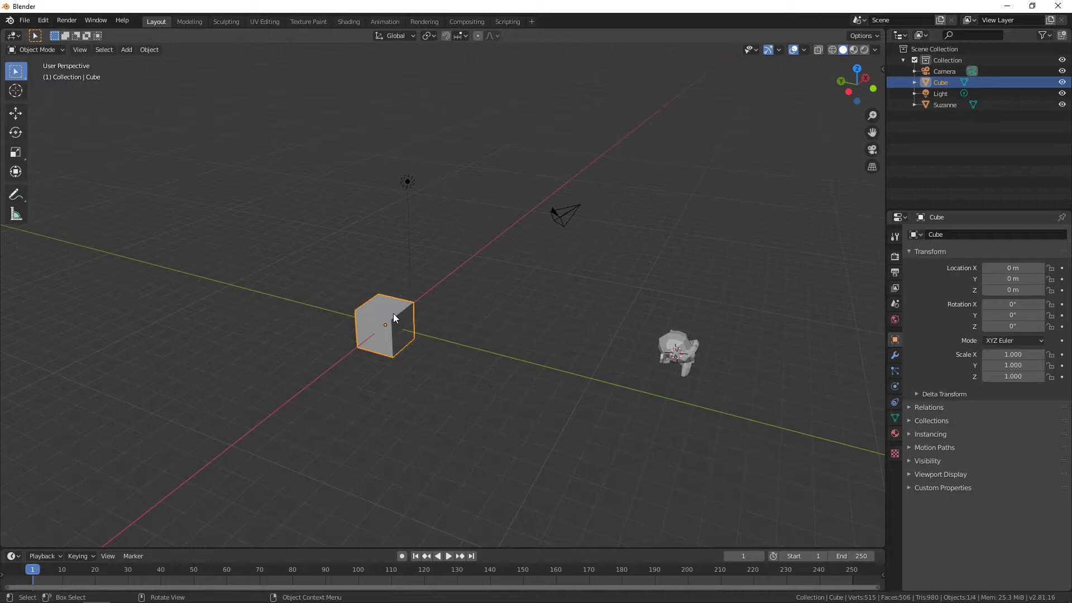
{"action": "key", "text": "shift+s"}
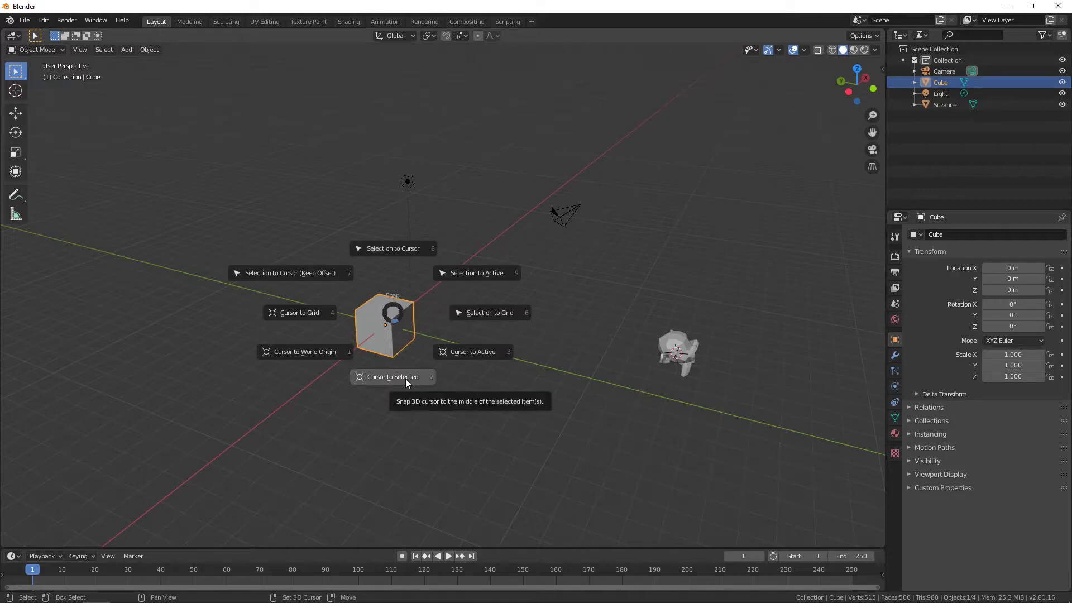
{"action": "left_click", "coordinate": [406, 381]}
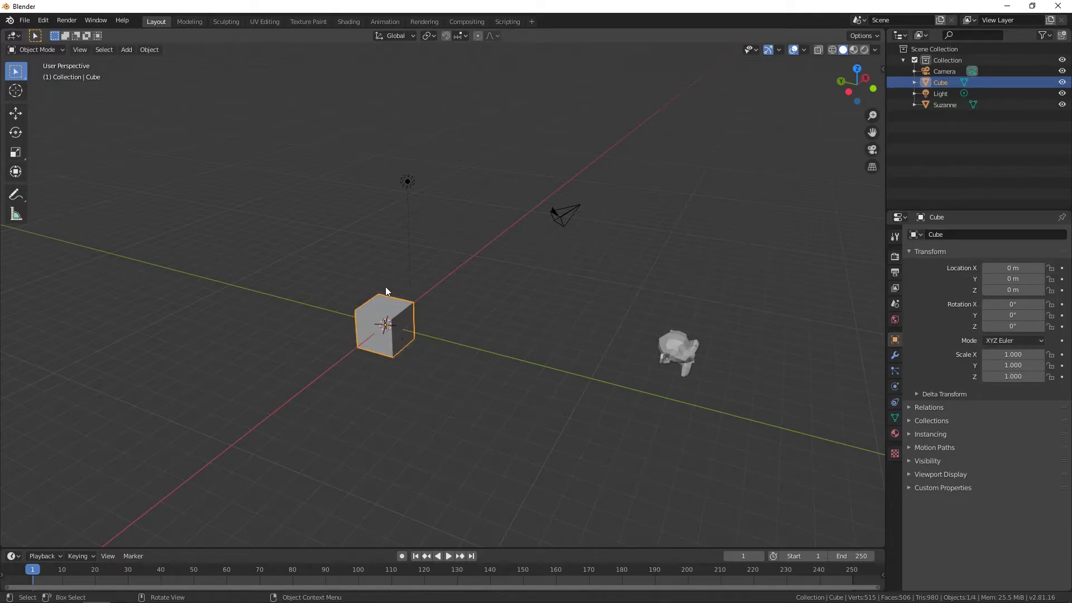
Step: Select the monkey head and snap the 3D cursor to it with Cursor to Selected
{"action": "left_click", "coordinate": [677, 352]}
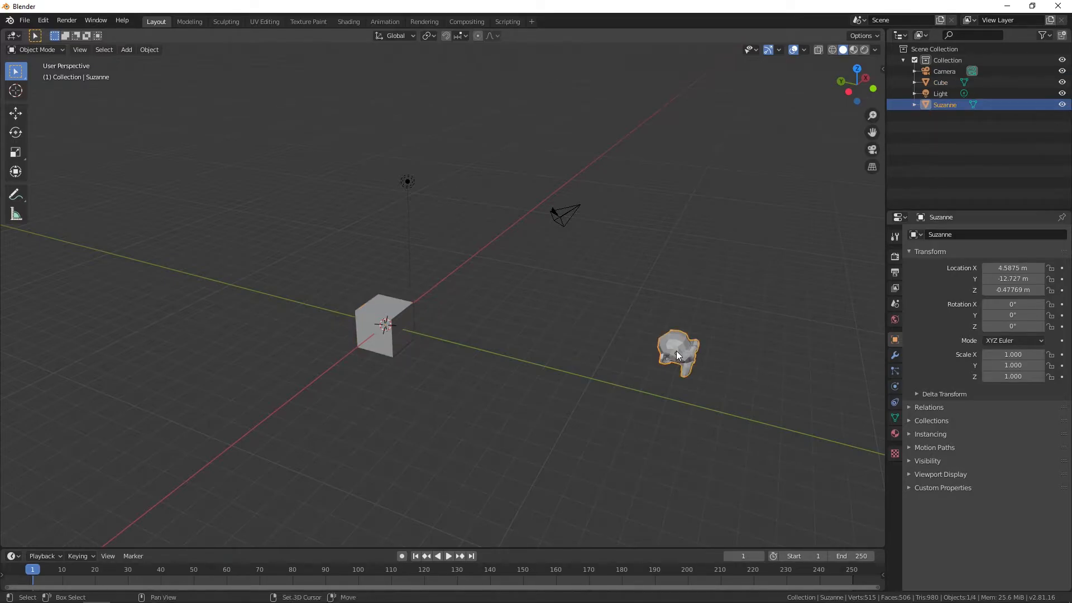
{"action": "key", "text": "shift+s"}
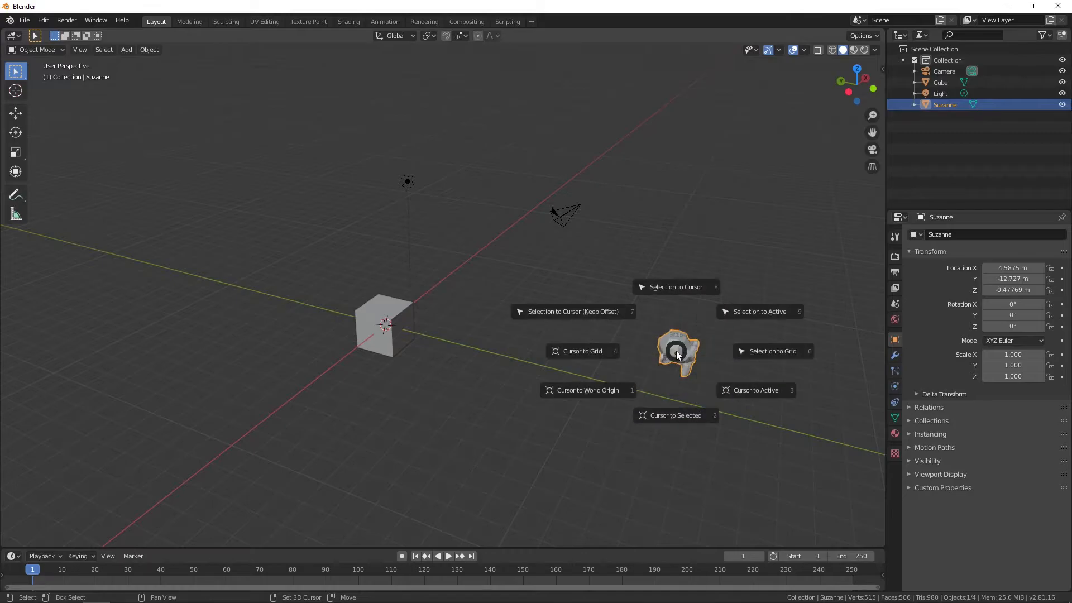
{"action": "left_click", "coordinate": [697, 420]}
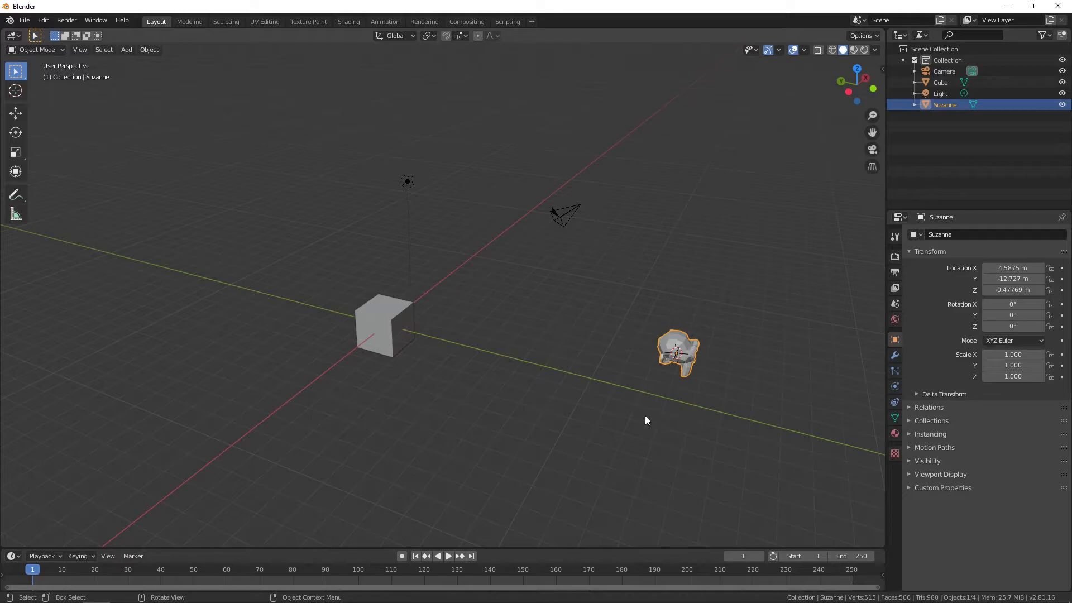
Step: Place the 3D cursor at several empty points and return it with Cursor to World Origin
{"action": "key", "text": "shift+s"}
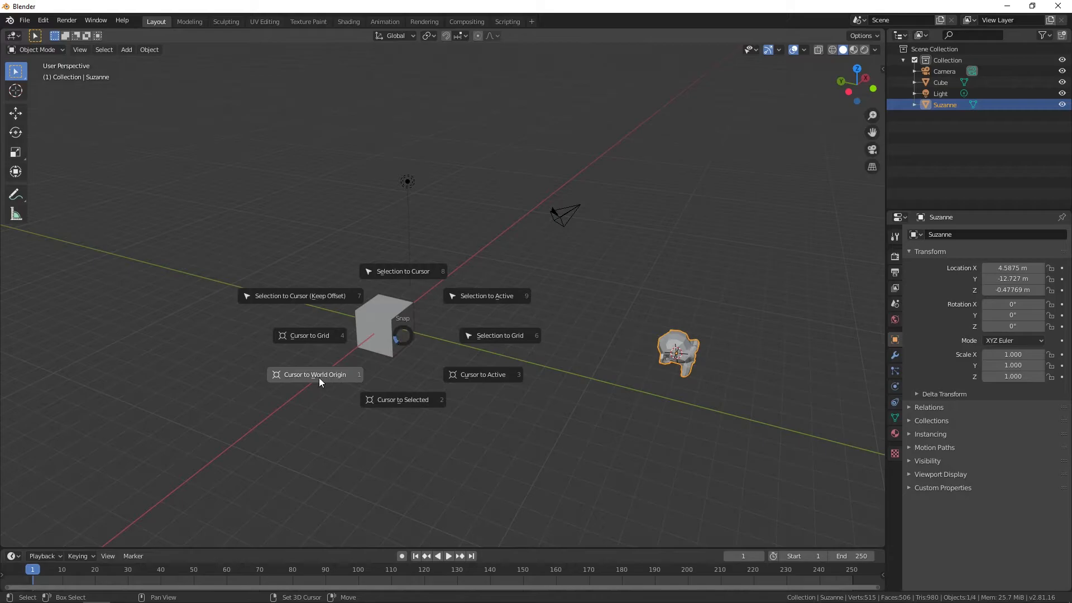
{"action": "left_click", "coordinate": [408, 326]}
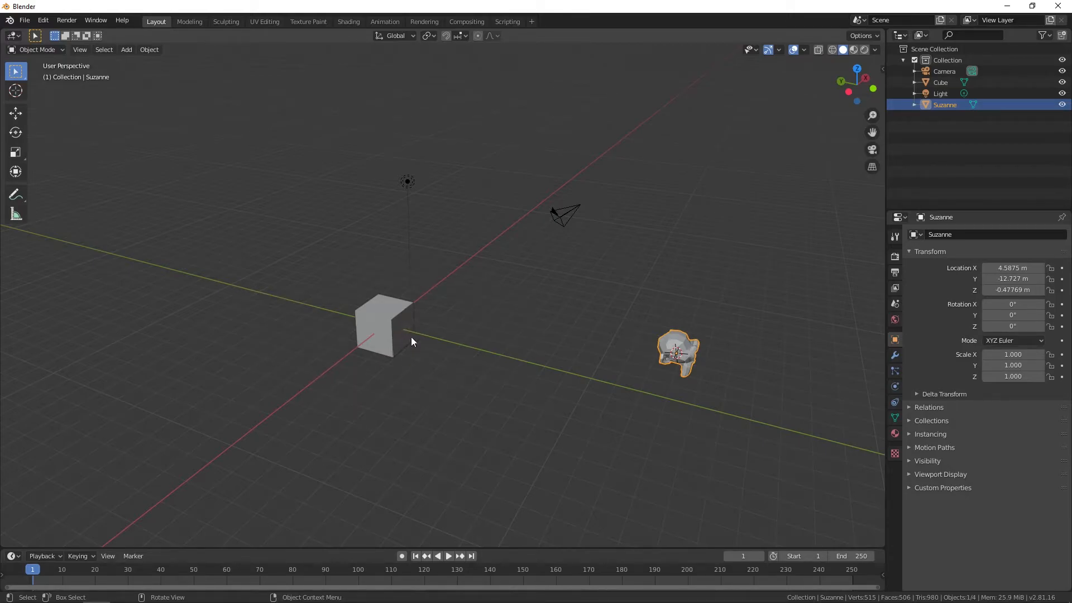
{"action": "right_click", "coordinate": [209, 253], "text": "shift"}
{"action": "right_click", "coordinate": [139, 384], "text": "shift"}
{"action": "right_click", "coordinate": [471, 498], "text": "shift"}
{"action": "key", "text": "shift+s"}
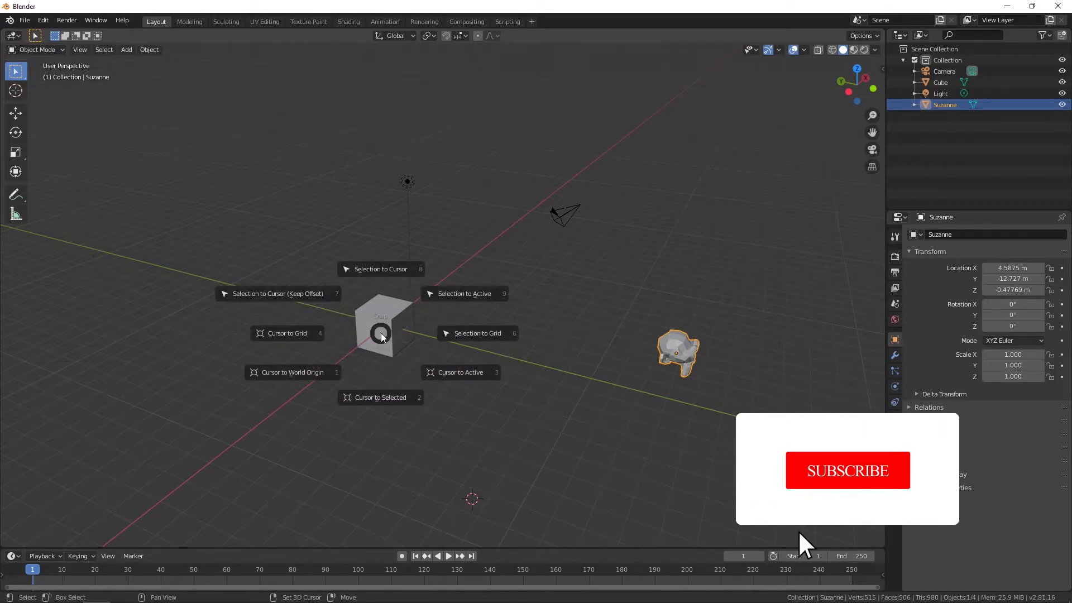
{"action": "left_click", "coordinate": [293, 373]}
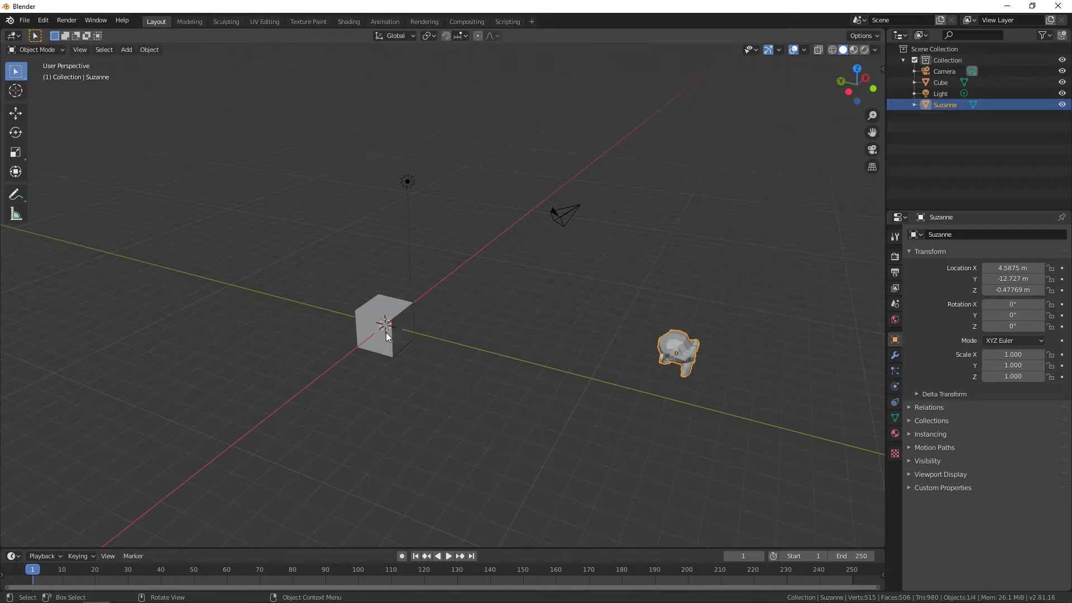
Step: Snap the selected monkey head to the grid with Selection to Grid
{"action": "key", "text": "shift+s"}
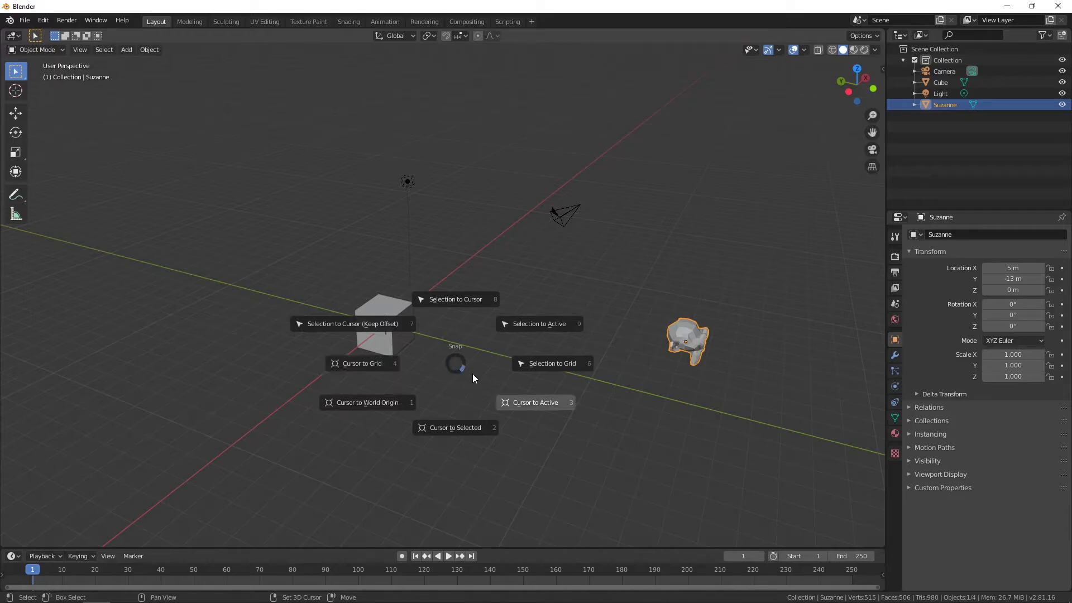
{"action": "key", "text": "Escape"}
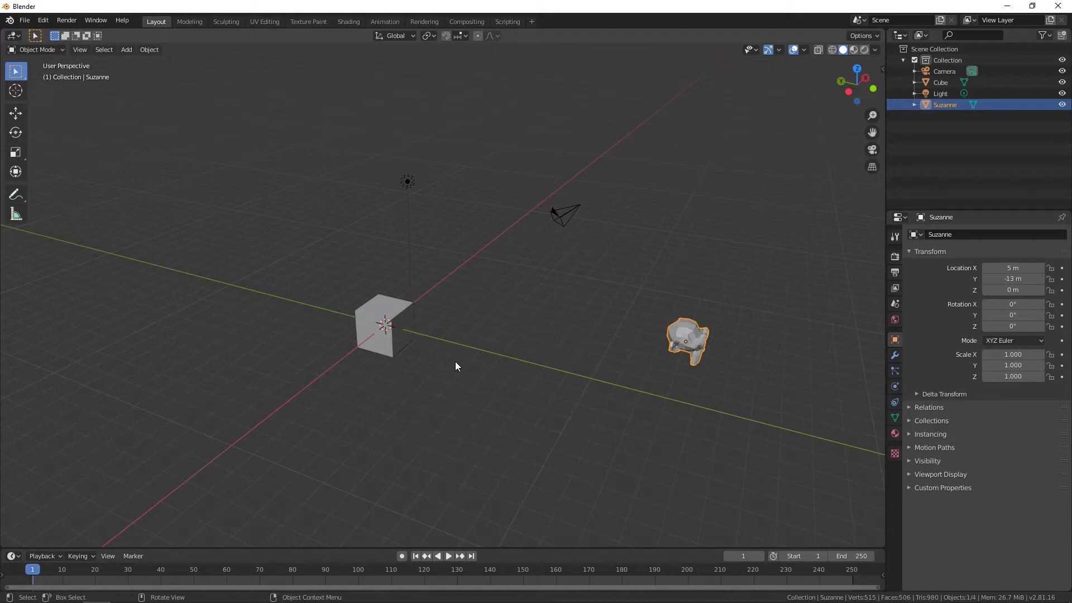
Step: In top view, place the 3D cursor to the lower left of the cube and snap it to the grid
{"action": "key", "text": "KP_7"}
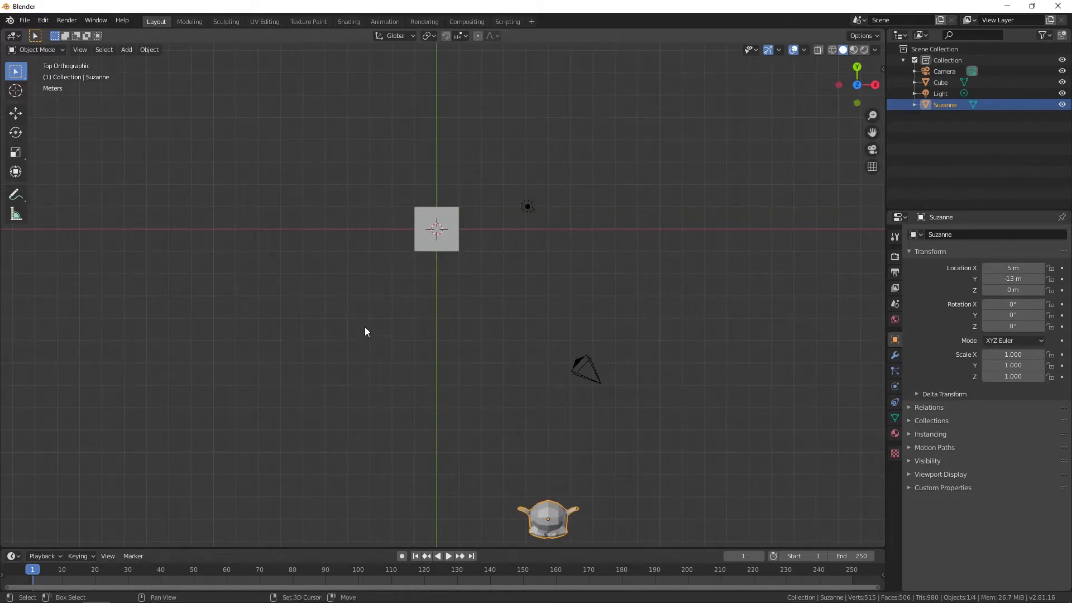
{"action": "right_click", "coordinate": [380, 305], "text": "shift"}
{"action": "right_click", "coordinate": [295, 331], "text": "shift"}
{"action": "key", "text": "shift+s"}
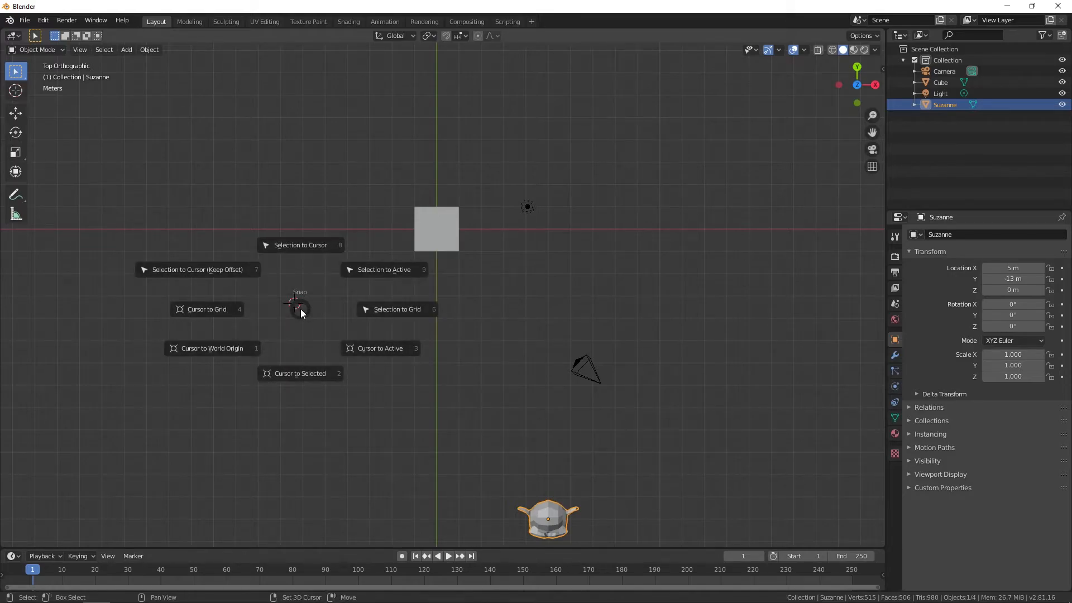
{"action": "left_click", "coordinate": [219, 313]}
{"action": "scroll", "coordinate": [289, 318], "scroll_direction": "up", "scroll_amount": 4}
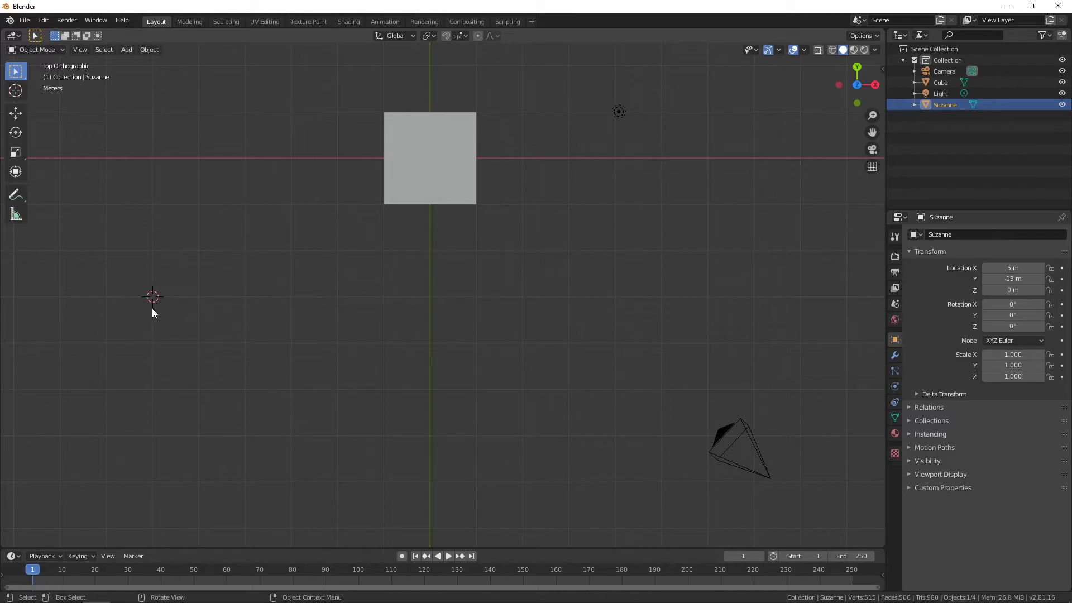
Step: Place the 3D cursor between the cube and the camera and snap it to the grid
{"action": "key", "text": "shift"}
{"action": "right_click", "coordinate": [540, 323], "text": "shift"}
{"action": "key", "text": "shift+s"}
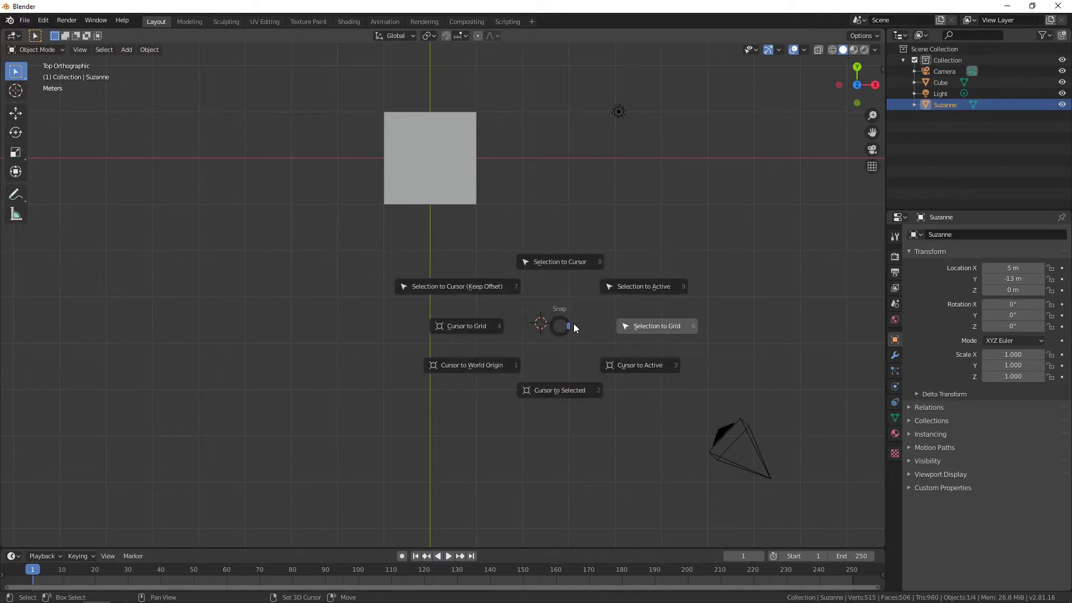
{"action": "left_click", "coordinate": [486, 331]}
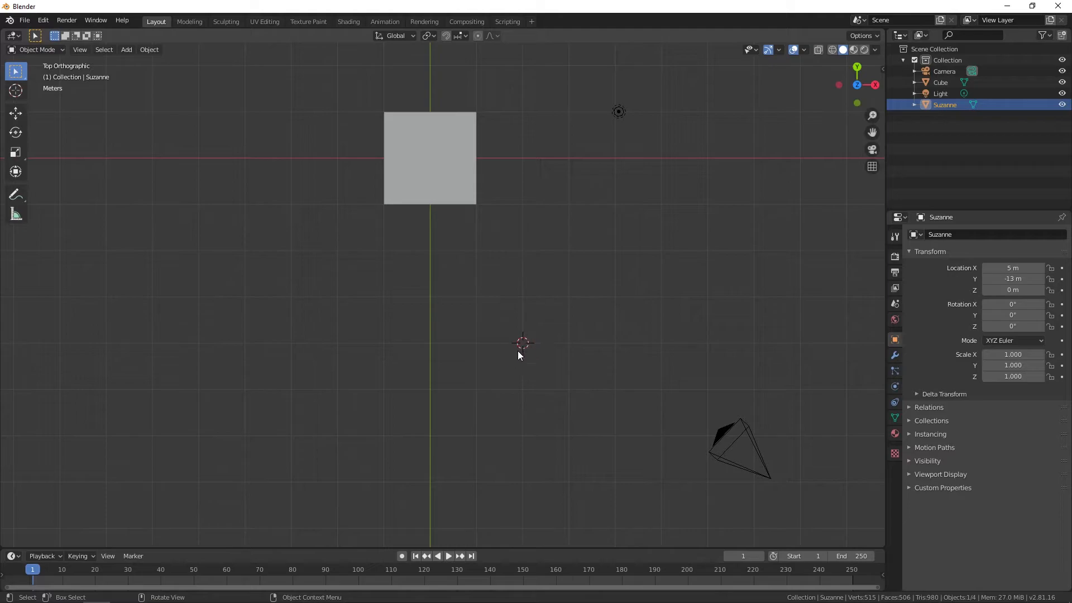
Step: Add a torus mesh at the 3D cursor's position between the cube and the camera
{"action": "key", "text": "shift+s"}
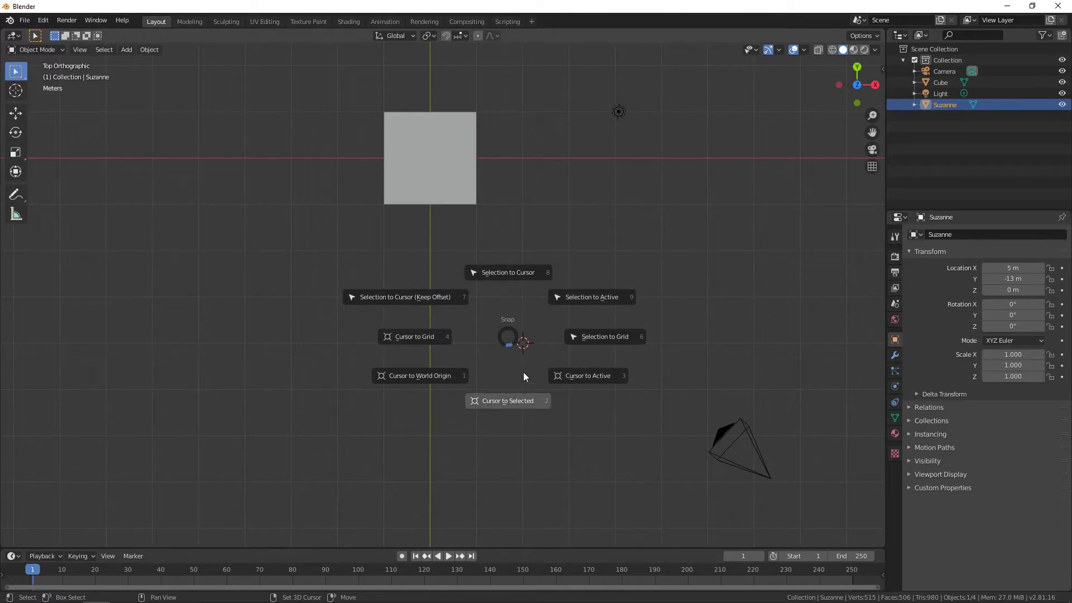
{"action": "left_click", "coordinate": [512, 336]}
{"action": "left_click", "coordinate": [430, 146]}
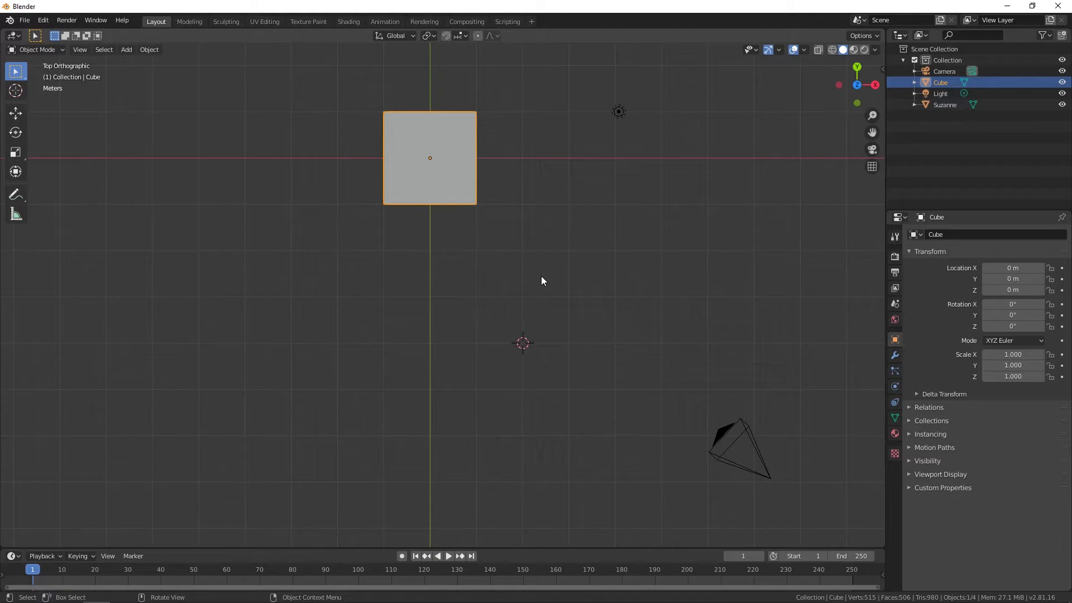
{"action": "scroll", "coordinate": [493, 340], "scroll_direction": "down", "scroll_amount": 2}
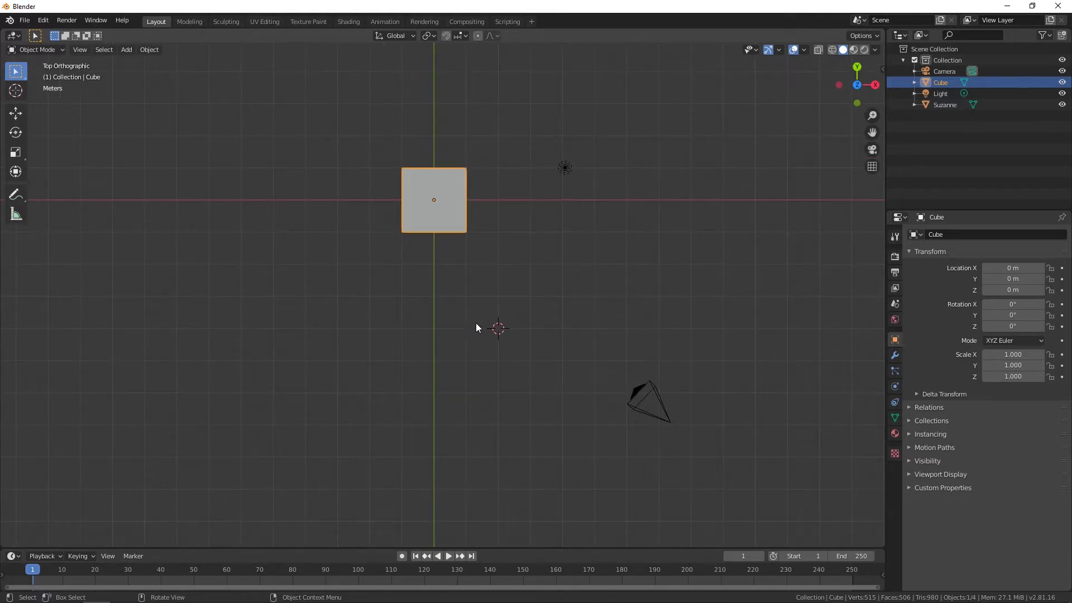
{"action": "key", "text": "shift"}
{"action": "key", "text": "shift+a"}
{"action": "mouse_move", "coordinate": [556, 317]}
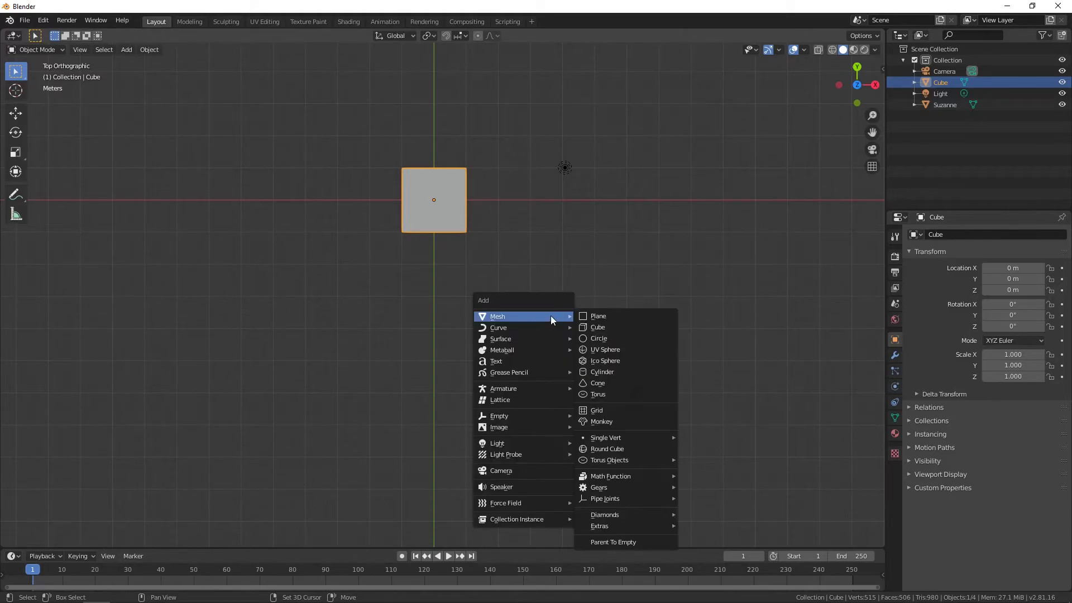
{"action": "left_click", "coordinate": [609, 394]}
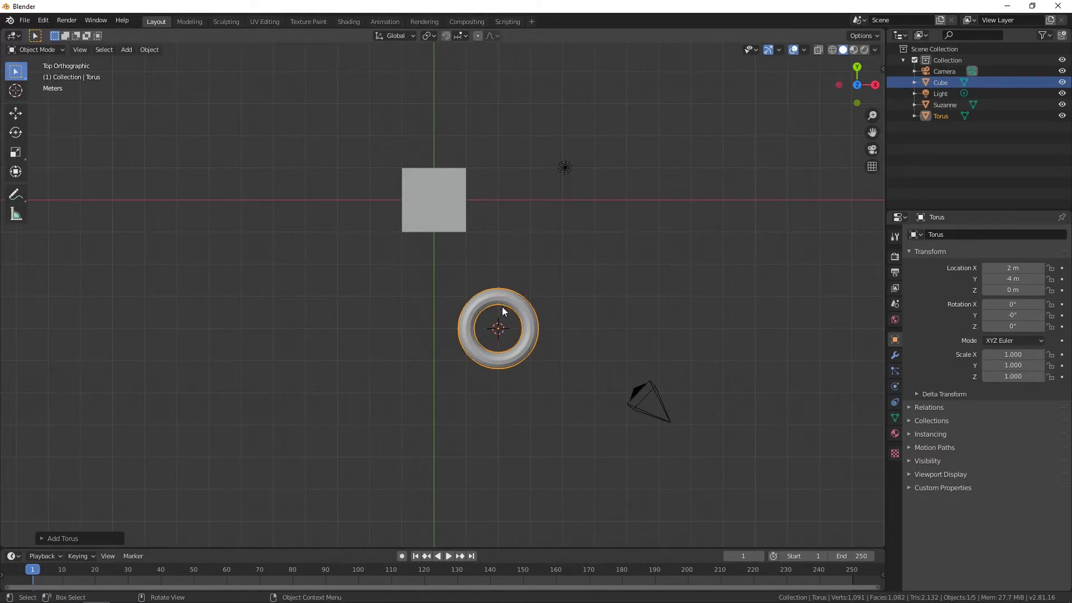
Step: Move the torus away from the 3D cursor to about X 5.35 m, Y -1.41 m, and deselect it
{"action": "key", "text": "g"}
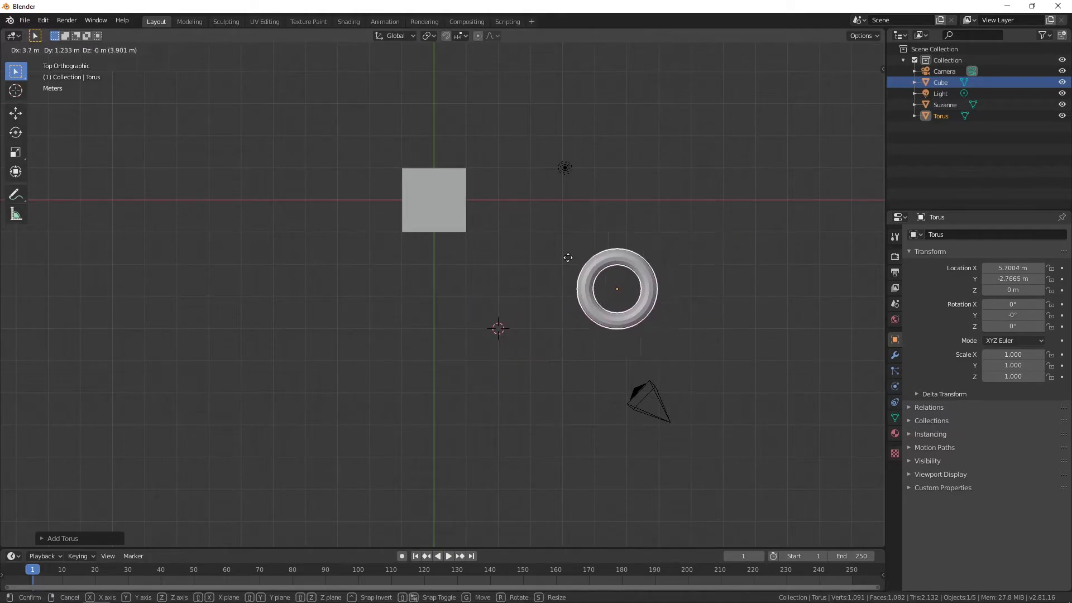
{"action": "left_click", "coordinate": [616, 244]}
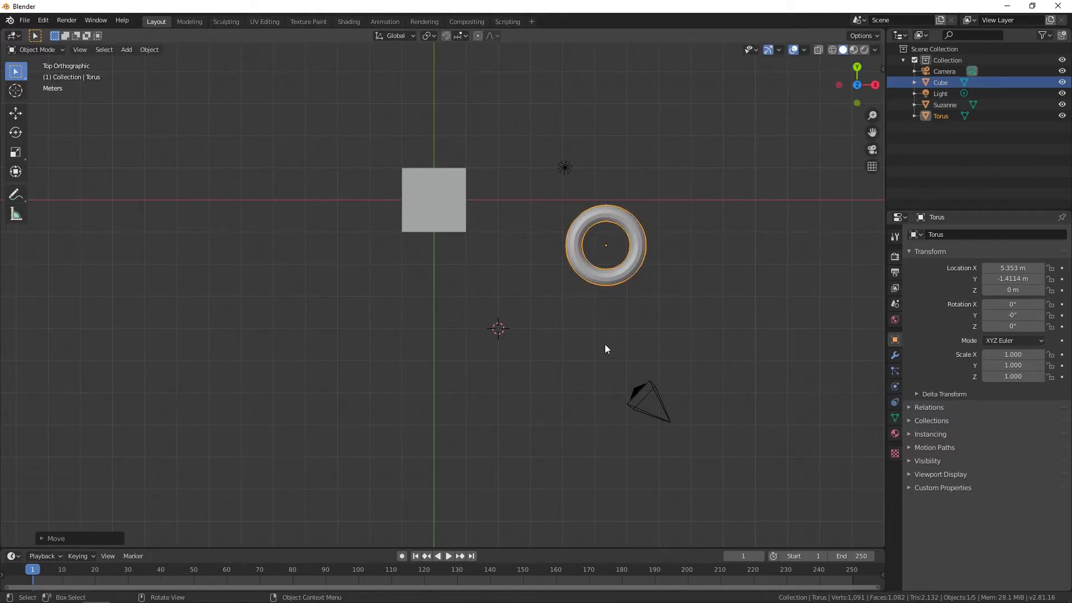
{"action": "left_click", "coordinate": [651, 336]}
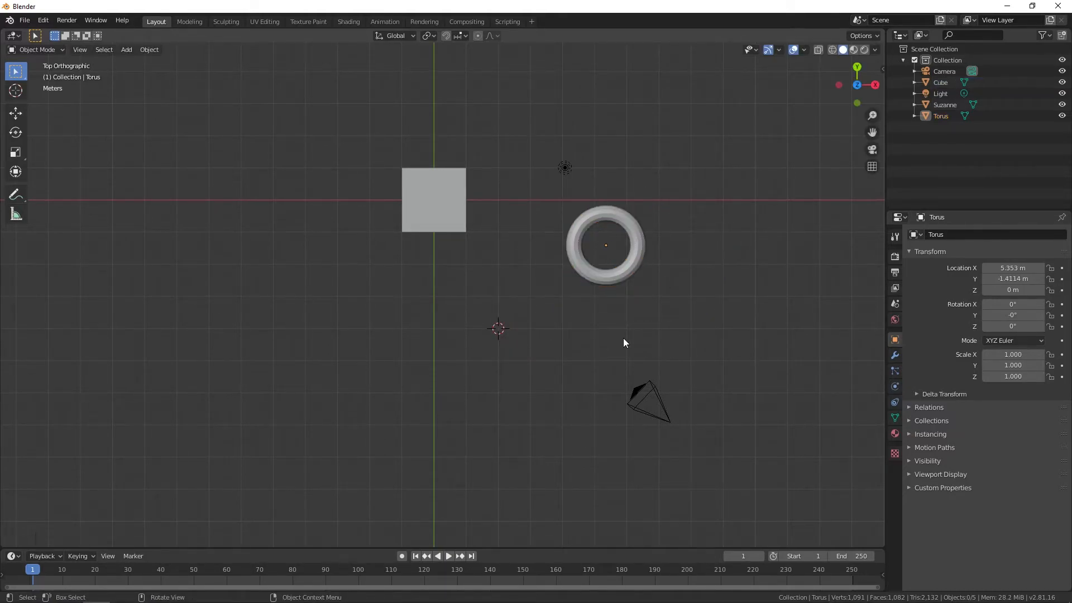
Step: Select the torus and snap it to the nearest grid point with Selection to Grid
{"action": "left_click", "coordinate": [628, 262]}
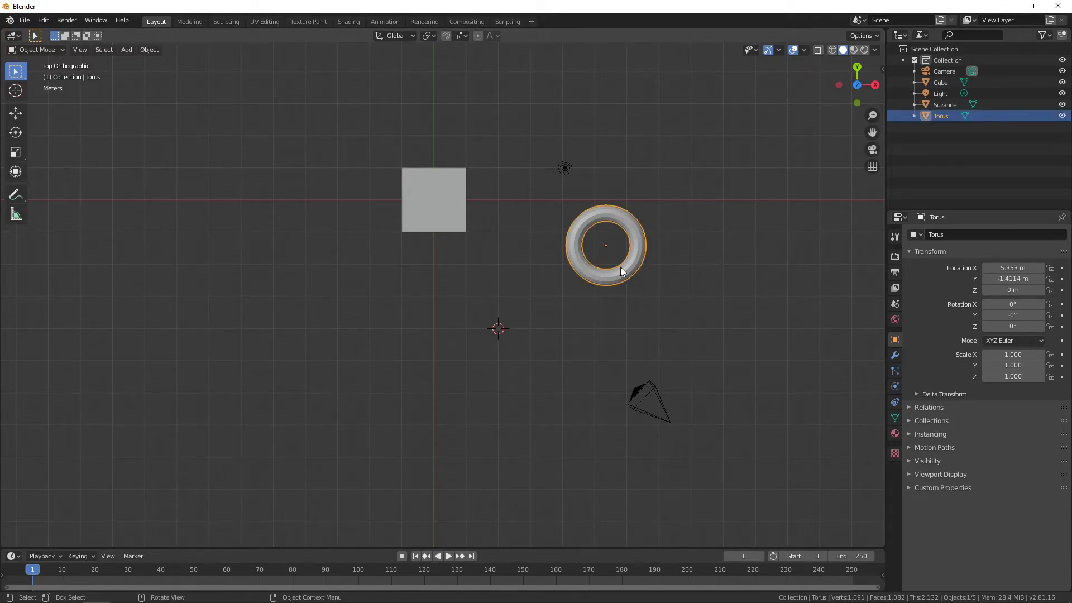
{"action": "key", "text": "shift+s"}
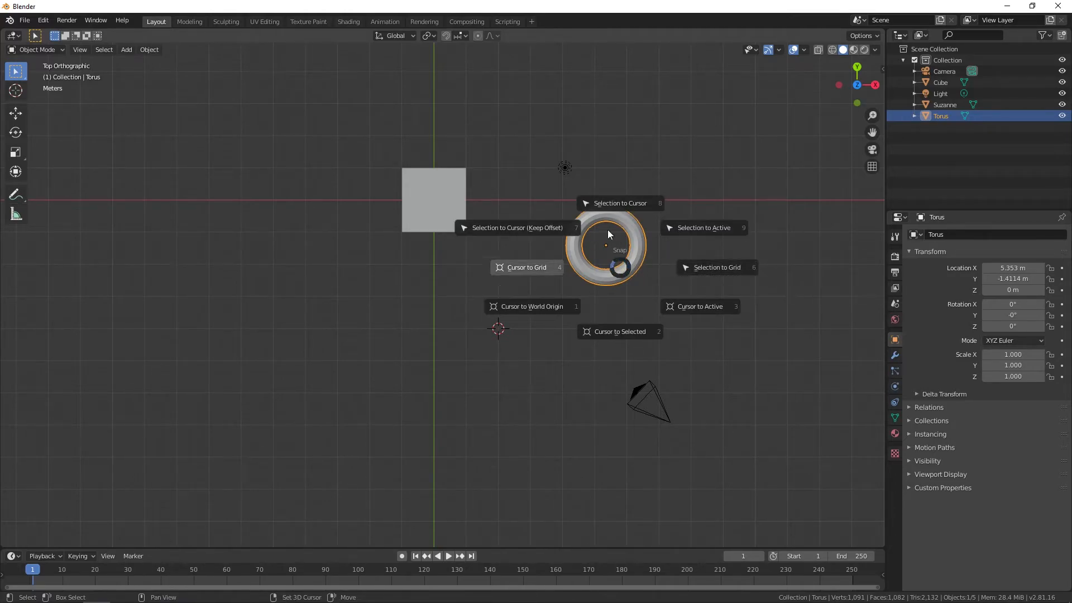
{"action": "left_click", "coordinate": [721, 268]}
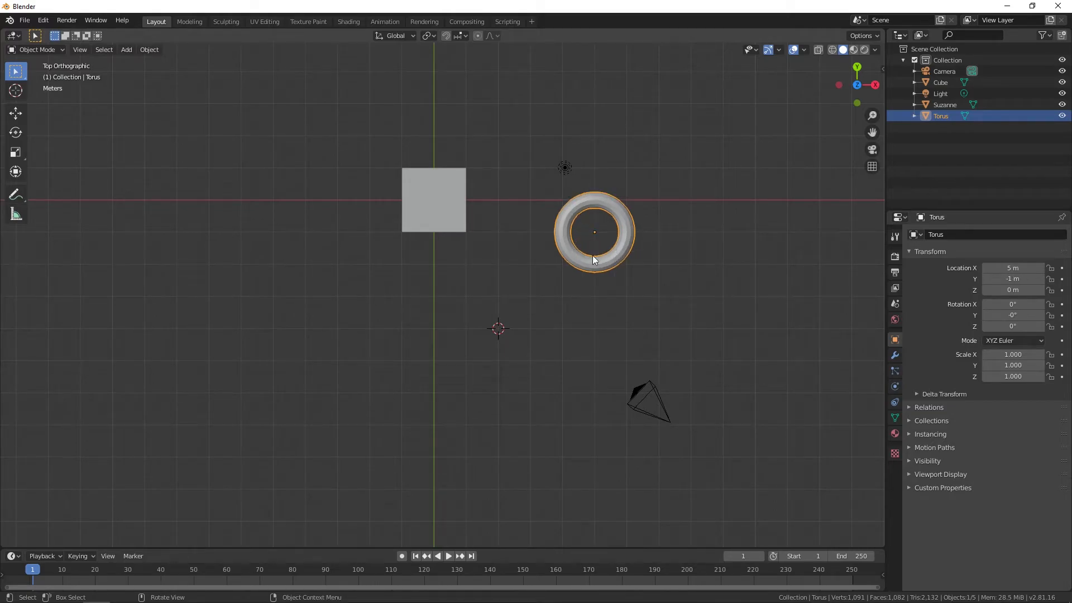
Step: Snap the selected torus back to the 3D cursor with Selection to Cursor
{"action": "key", "text": "shift+s"}
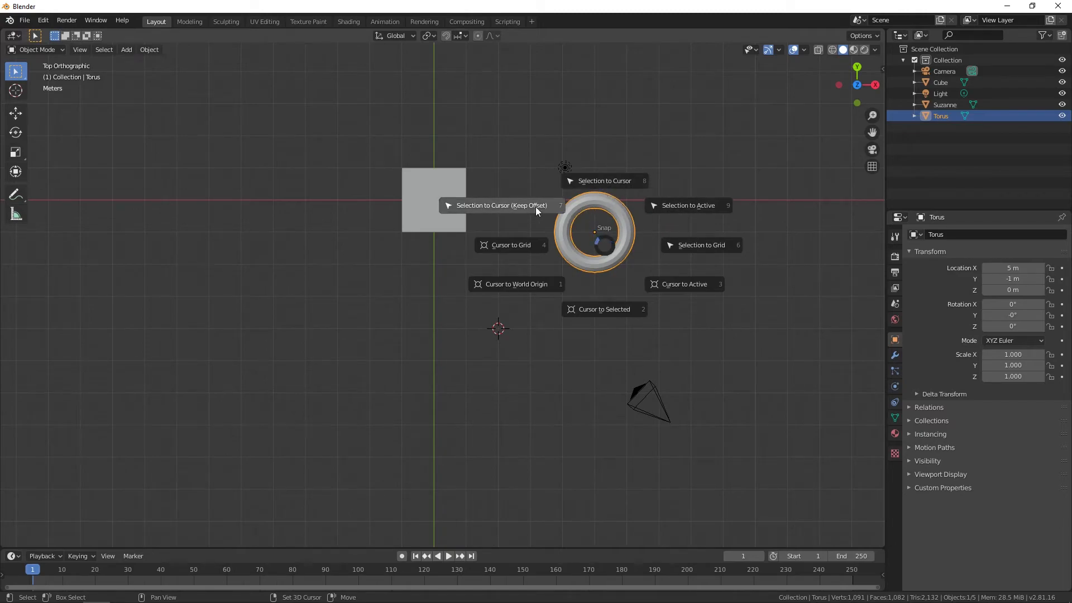
{"action": "left_click", "coordinate": [602, 225]}
{"action": "key", "text": "shift+s"}
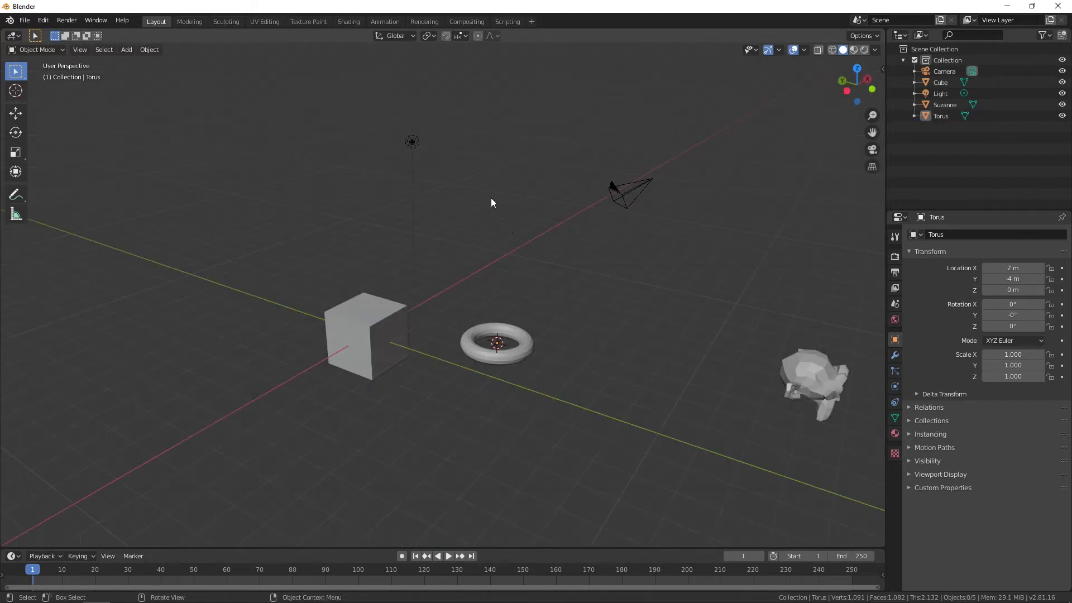
Step: Open the transform pivot point choices, select the cube and rotate it freely twice about its own centre
{"action": "left_click", "coordinate": [431, 35]}
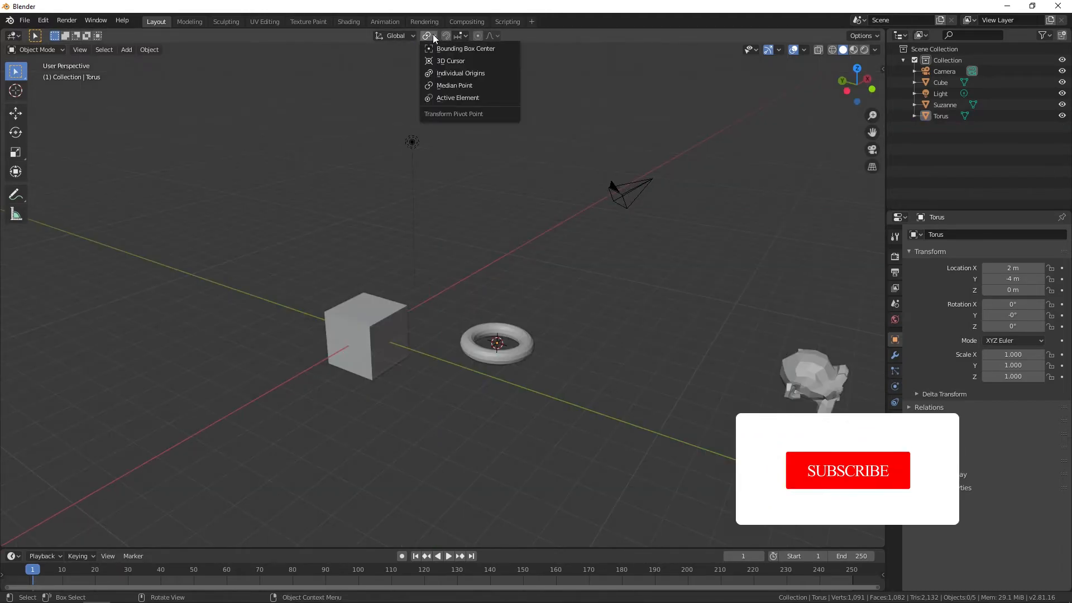
{"action": "left_click", "coordinate": [463, 99]}
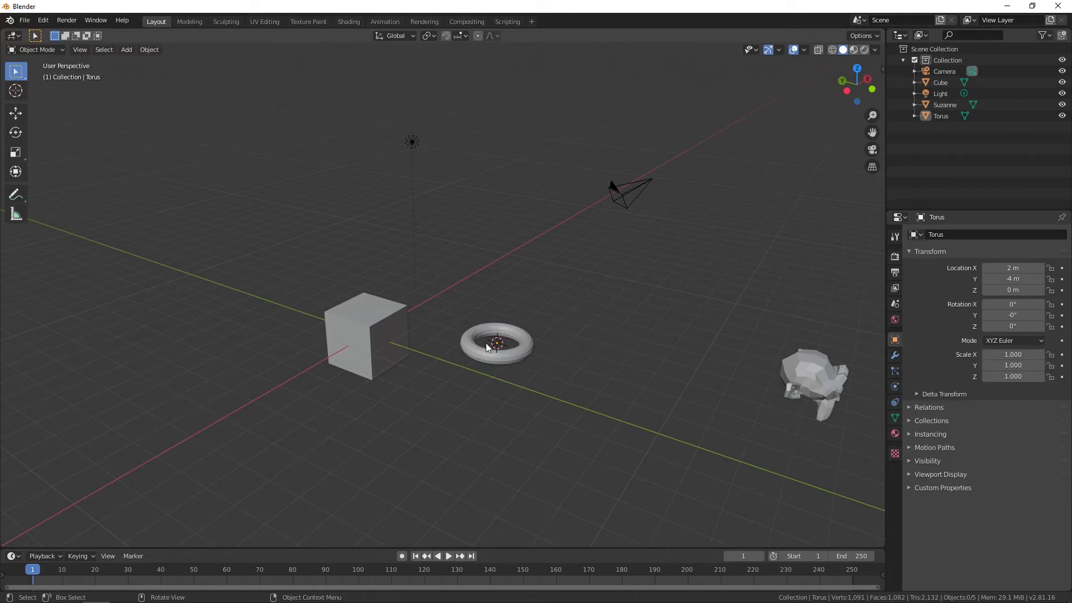
{"action": "left_click", "coordinate": [389, 326]}
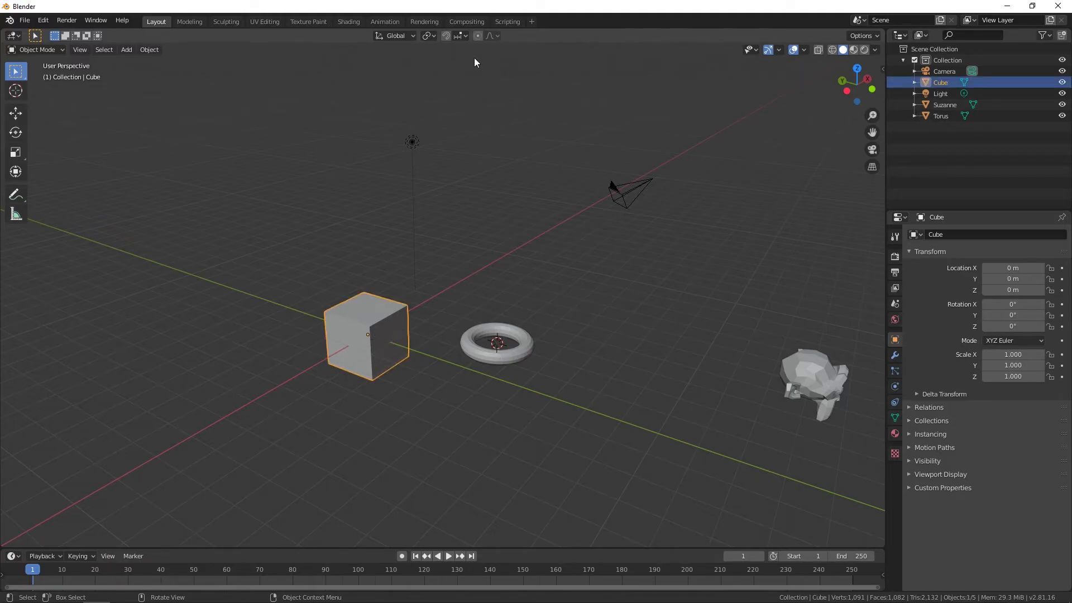
{"action": "left_click", "coordinate": [430, 35]}
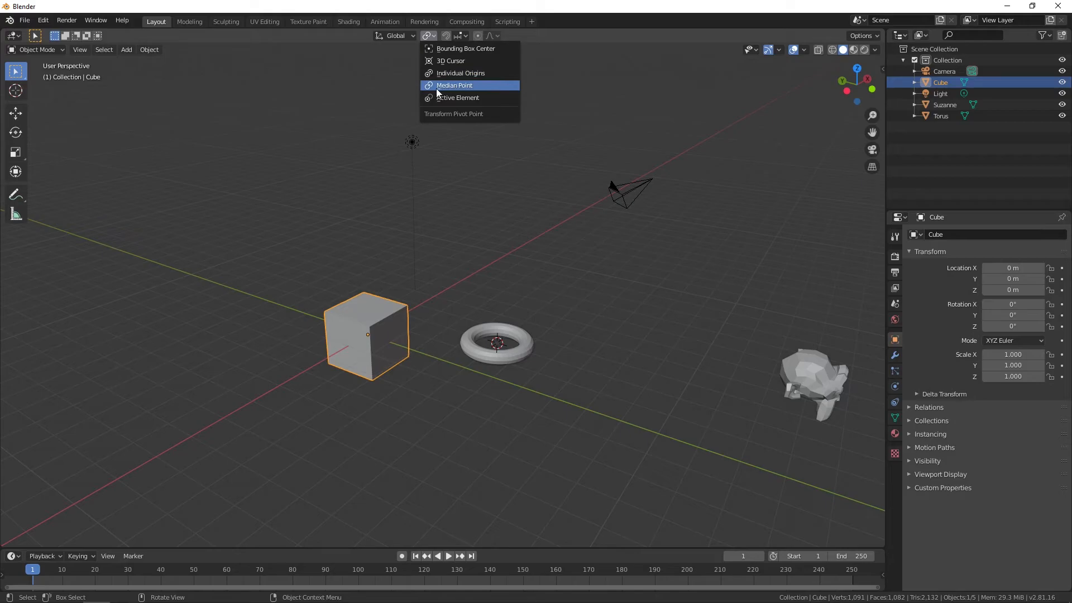
{"action": "left_click", "coordinate": [480, 98]}
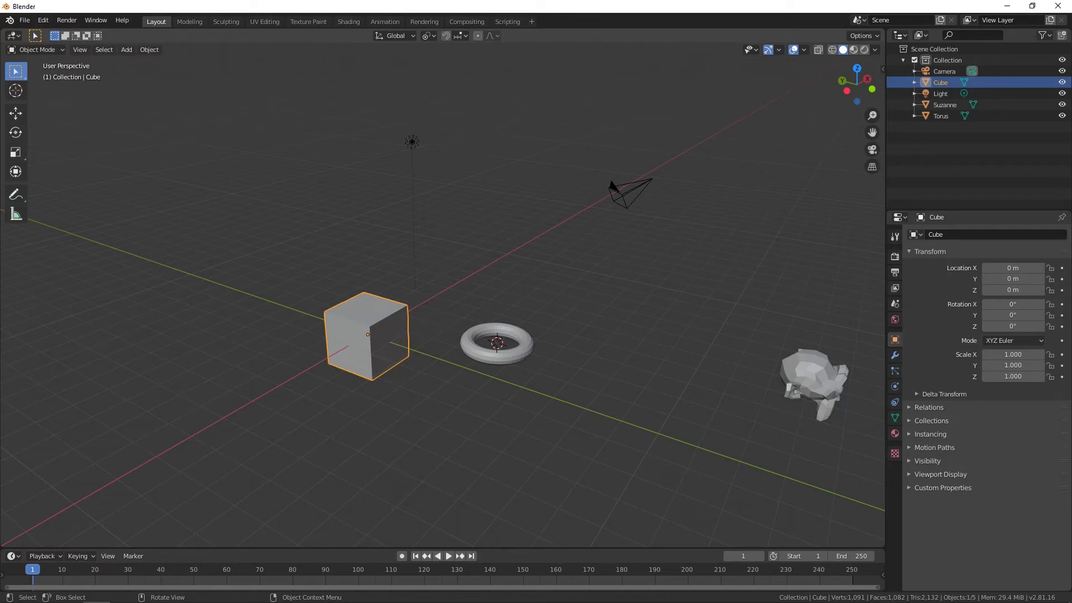
{"action": "key", "text": "r"}
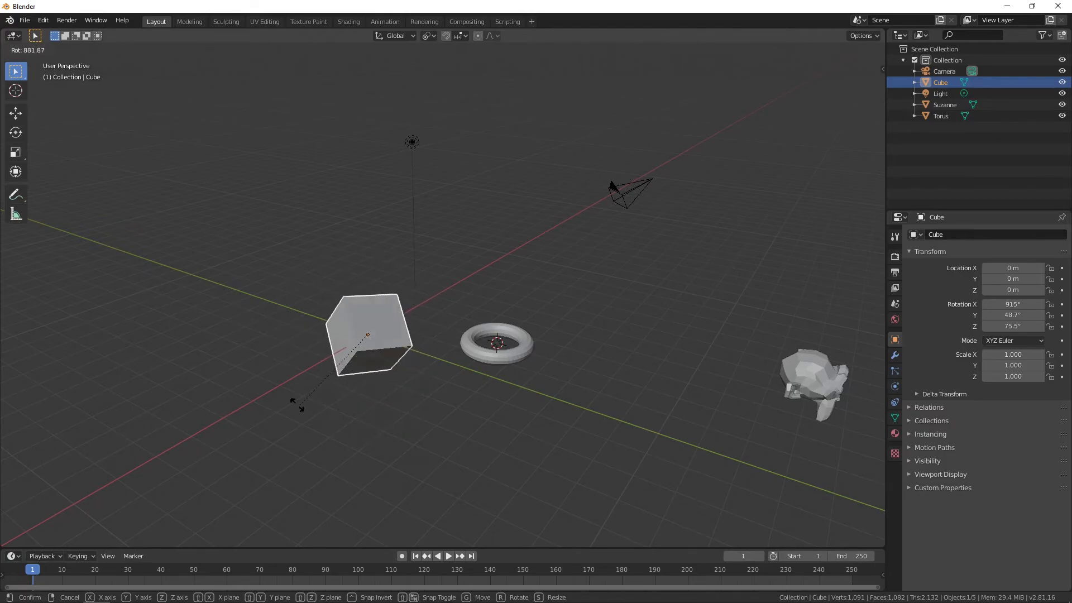
{"action": "left_click", "coordinate": [413, 314]}
{"action": "key", "text": "r"}
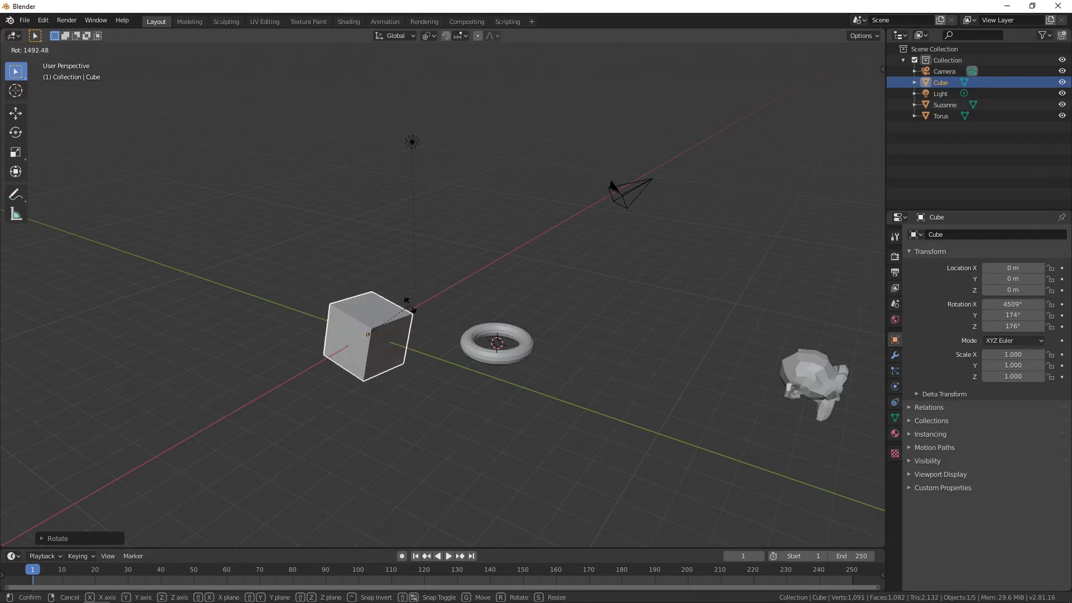
{"action": "left_click", "coordinate": [335, 73]}
Step: Set the transform pivot point to 3D Cursor and rotate the cube freely around the cursor inside the torus
{"action": "left_click", "coordinate": [434, 35]}
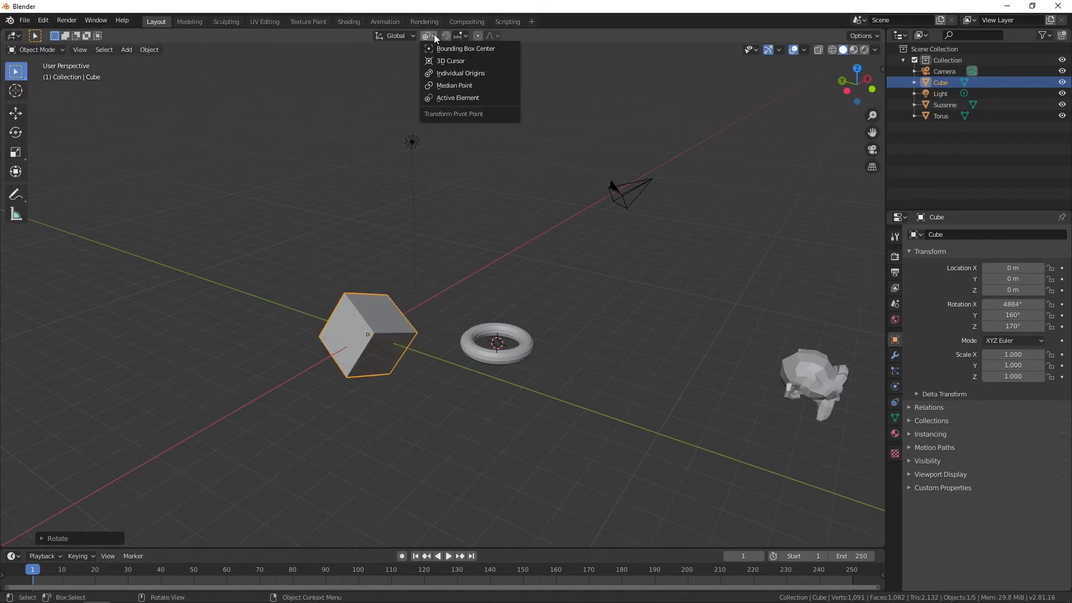
{"action": "left_click", "coordinate": [455, 62]}
{"action": "key", "text": "r"}
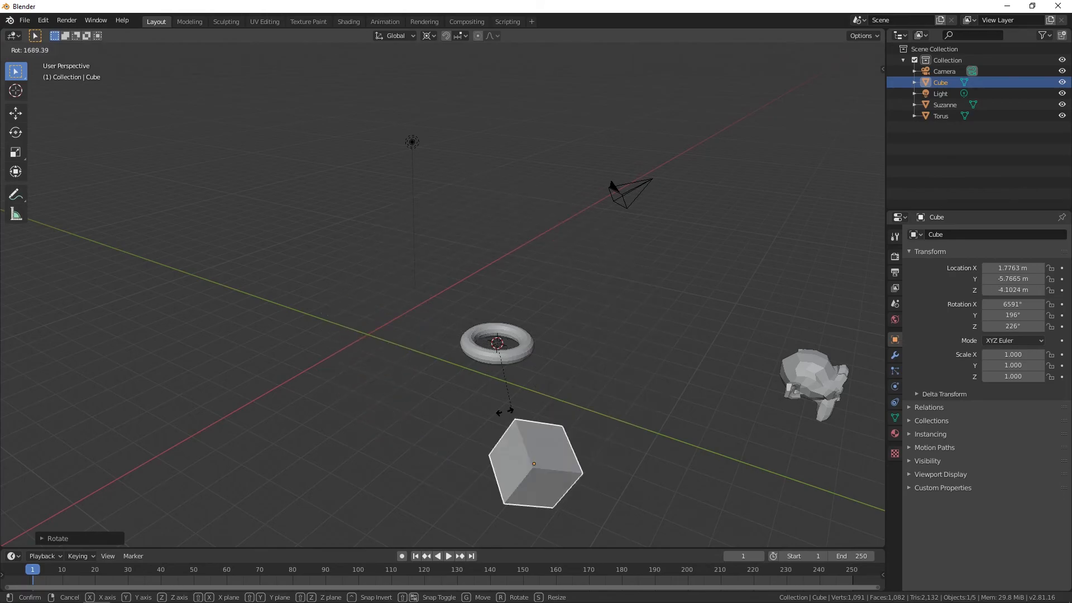
{"action": "left_click", "coordinate": [421, 164]}
Step: Set the transform pivot point to Individual Origins and rotate the cube freely about its own origin
{"action": "left_click", "coordinate": [434, 36]}
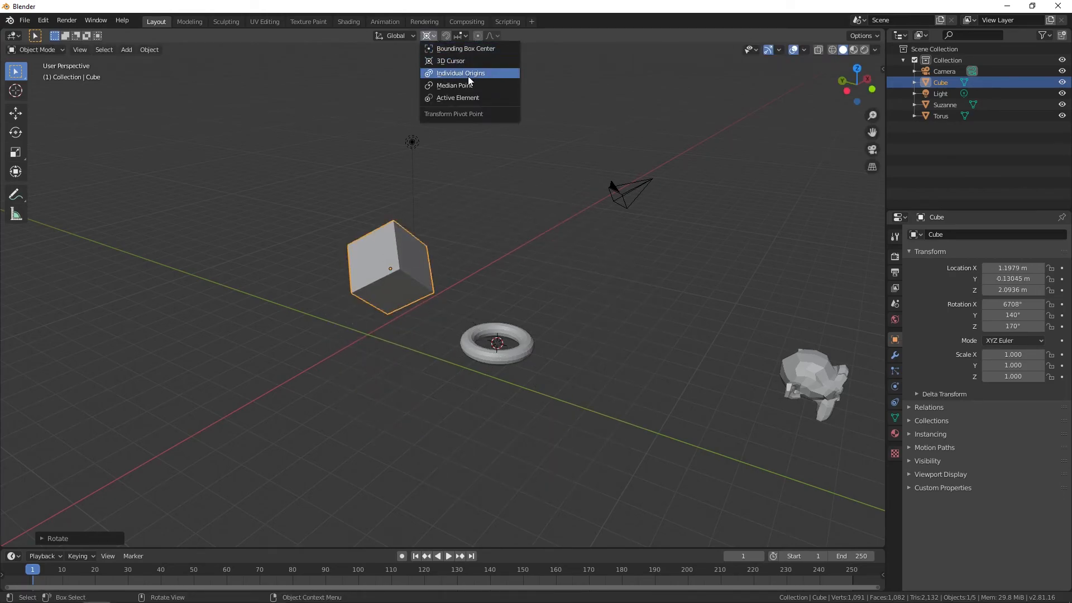
{"action": "left_click", "coordinate": [482, 76]}
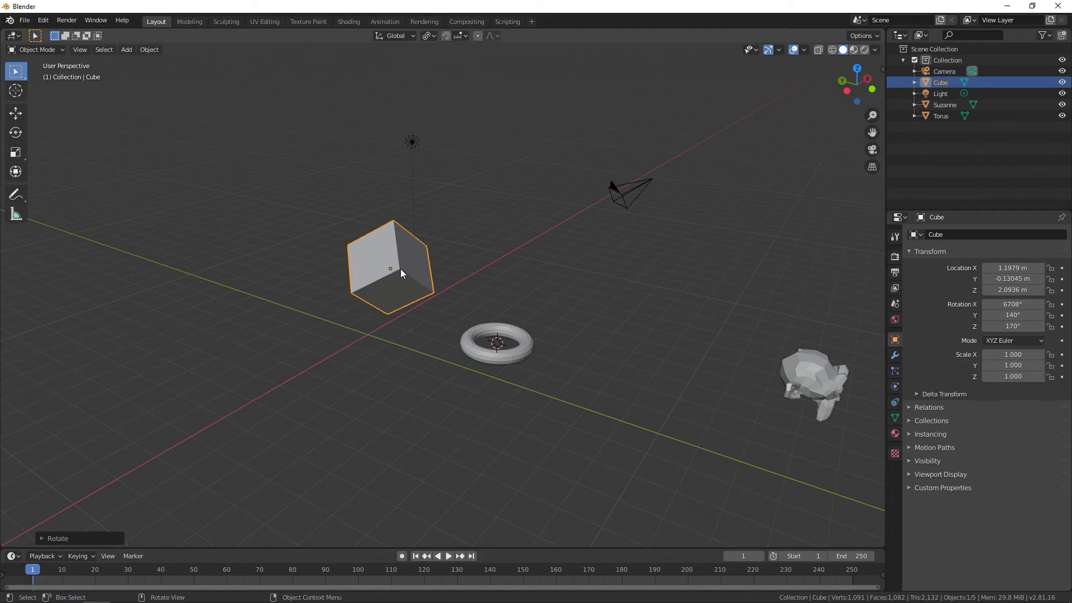
{"action": "key", "text": "r"}
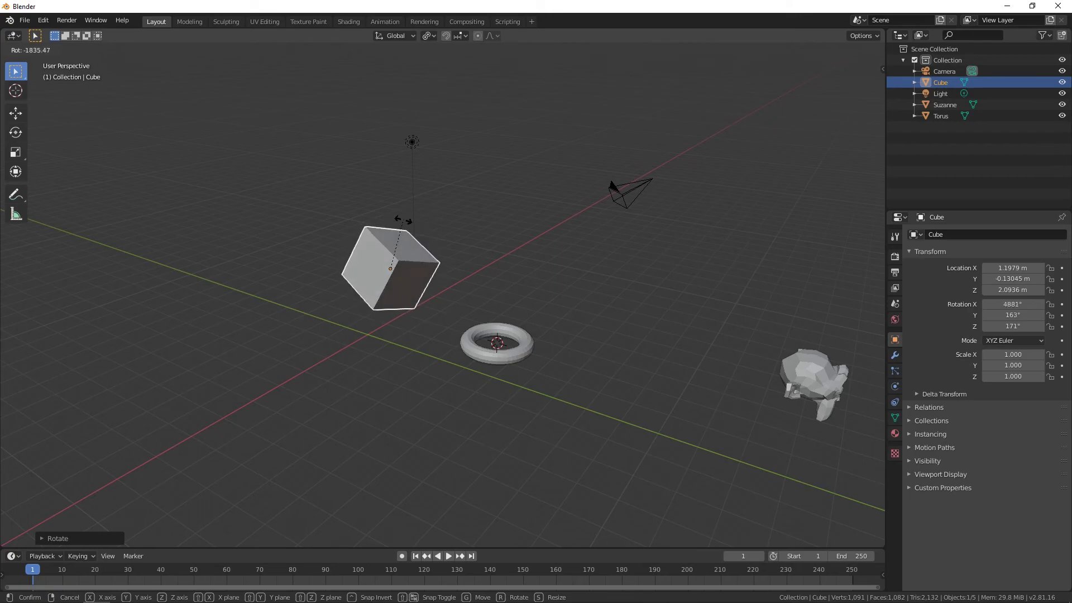
{"action": "left_click", "coordinate": [406, 237]}
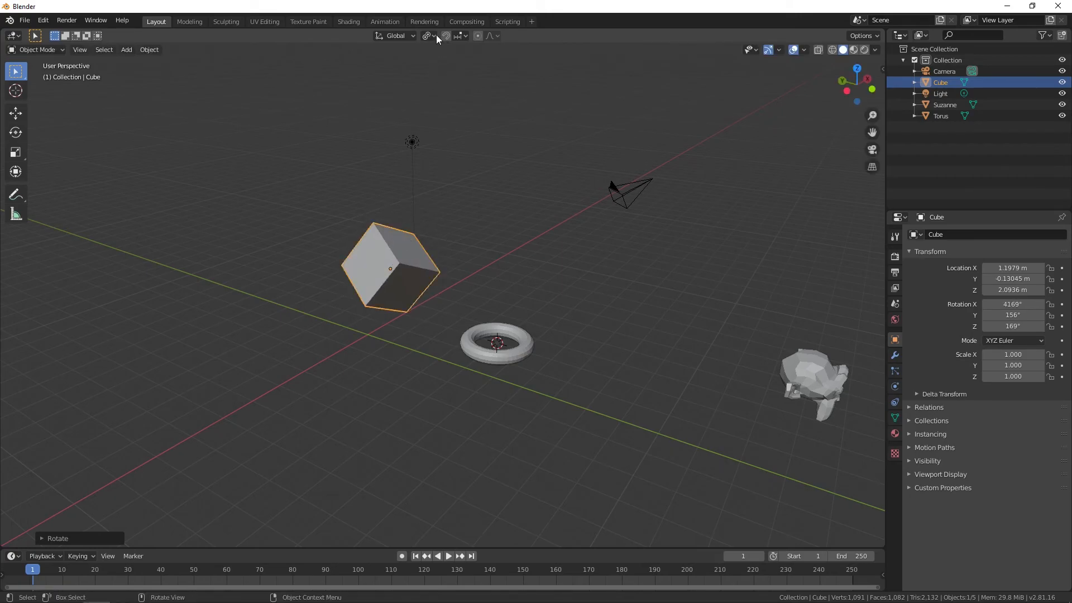
Step: Set the transform pivot point to Median Point and rotate the cube freely
{"action": "left_click", "coordinate": [433, 36]}
{"action": "left_click", "coordinate": [447, 81]}
{"action": "key", "text": "r"}
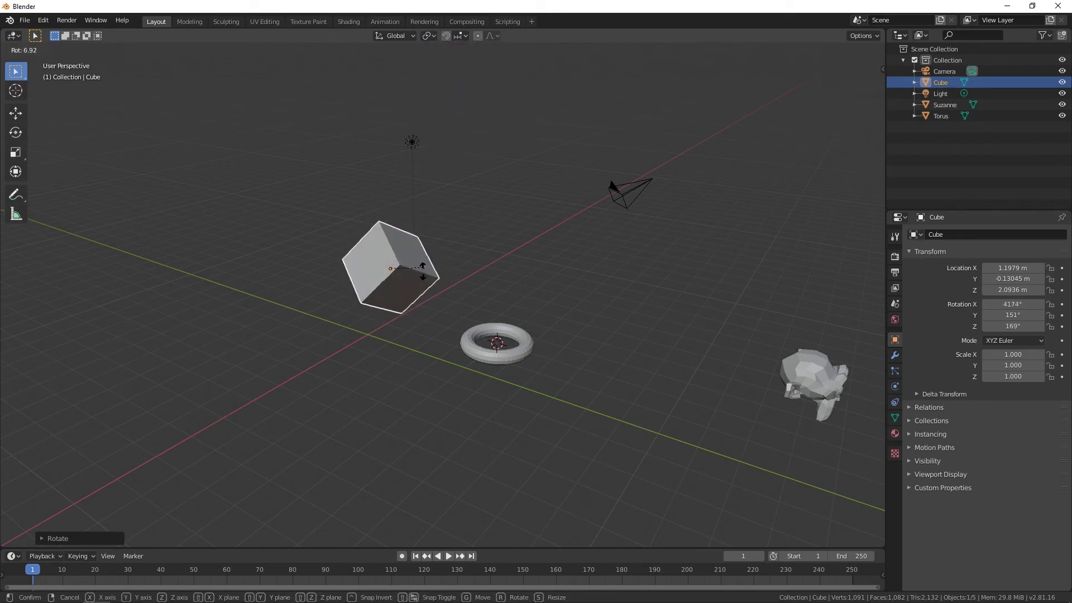
{"action": "left_click", "coordinate": [403, 251]}
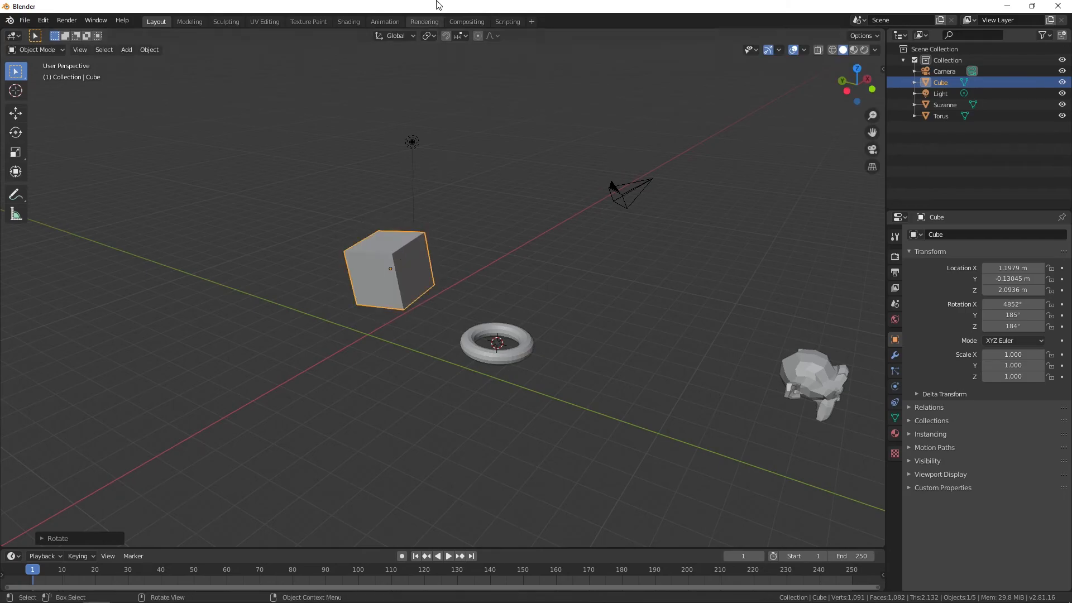
Step: Set the pivot point to 3D Cursor, place the cursor just below the camera and rotate the cube around it
{"action": "left_click", "coordinate": [429, 36]}
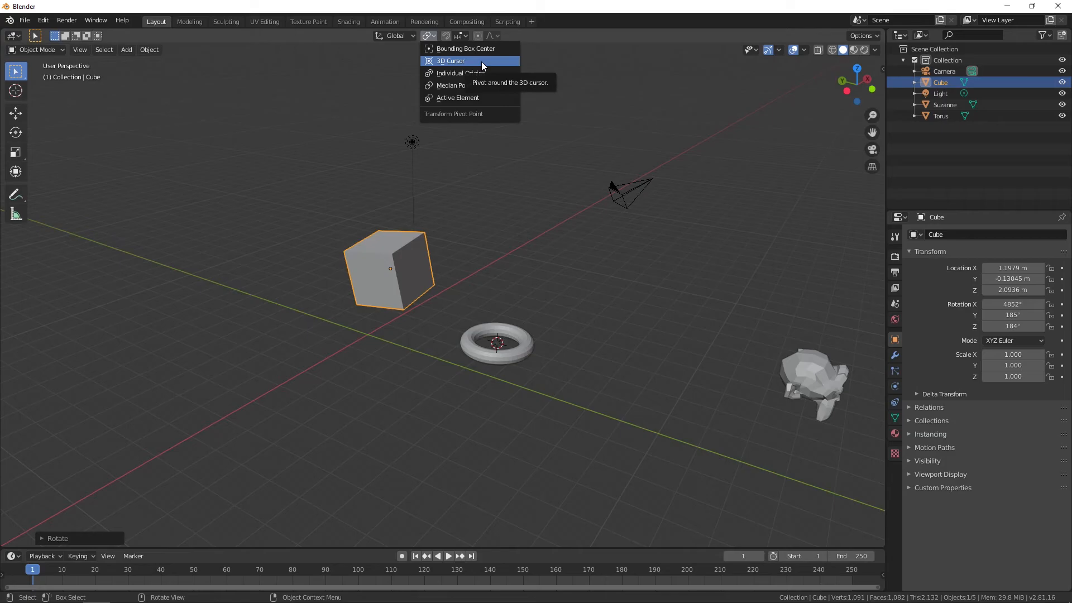
{"action": "left_click", "coordinate": [481, 61]}
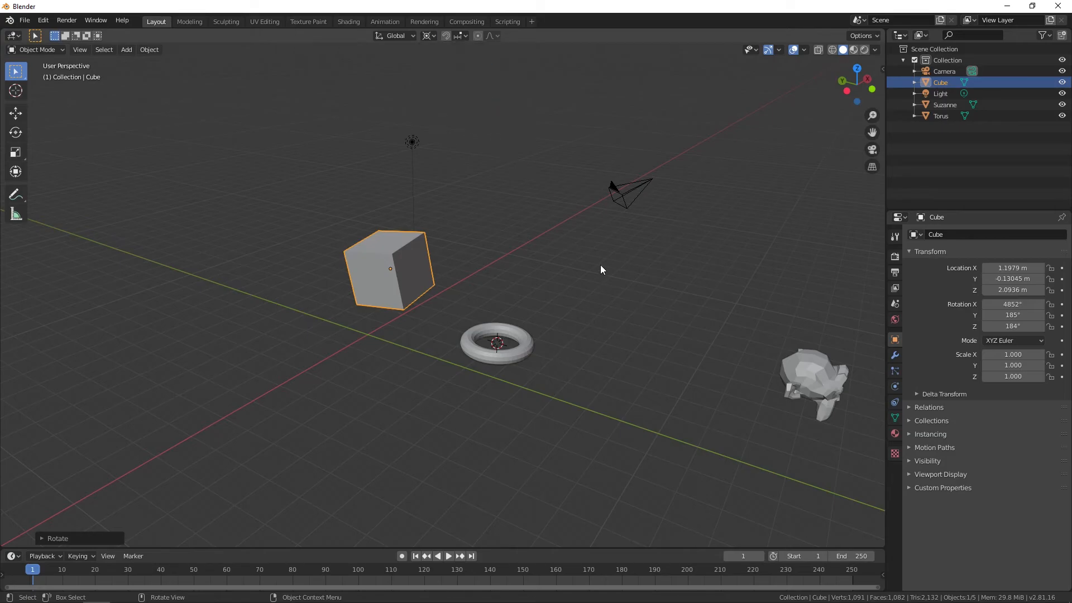
{"action": "right_click", "coordinate": [620, 247], "text": "shift"}
{"action": "key", "text": "r"}
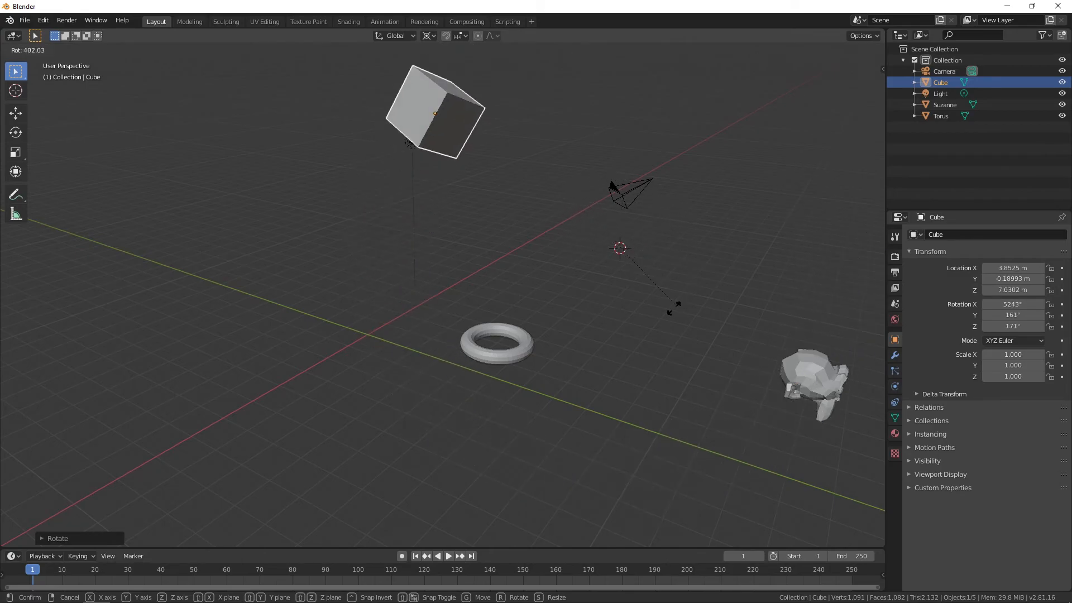
{"action": "left_click", "coordinate": [608, 260]}
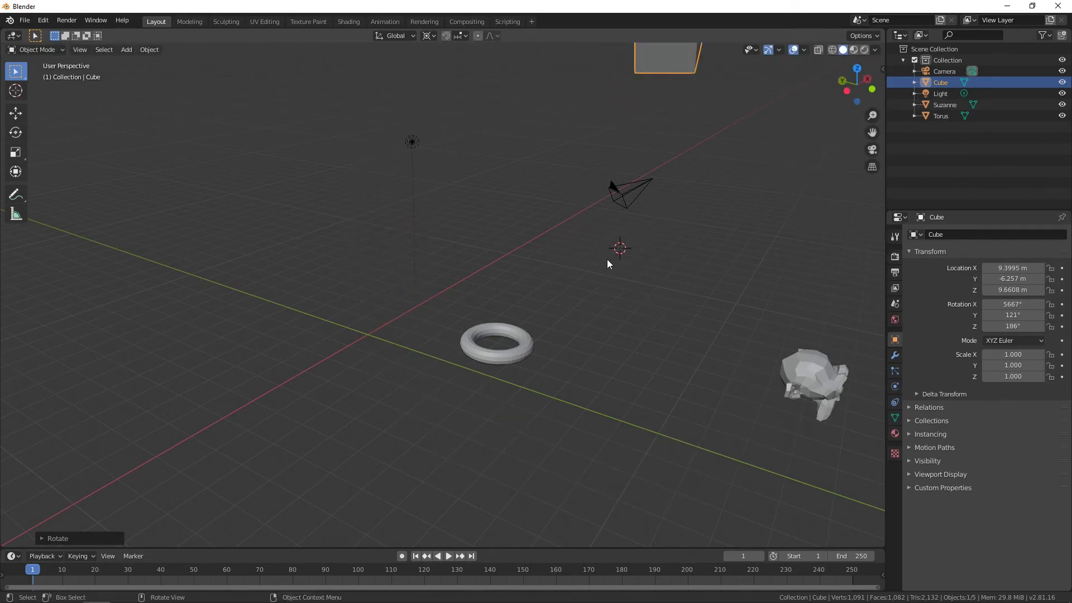
Step: Reset the 3D cursor to the world origin with all objects in view and rotate the cube freely around it
{"action": "key", "text": "Home"}
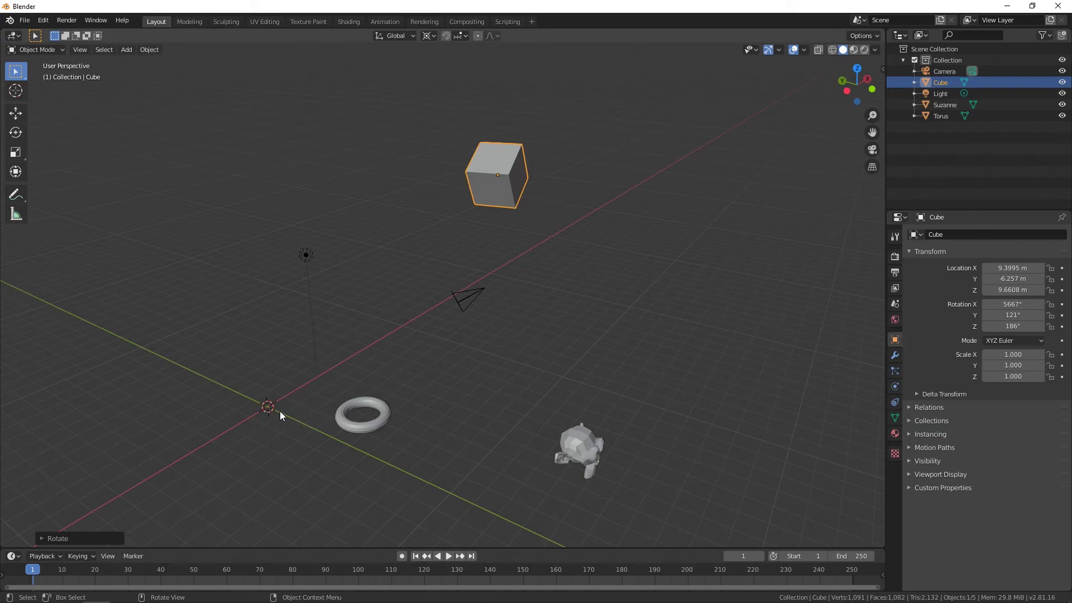
{"action": "key", "text": "r"}
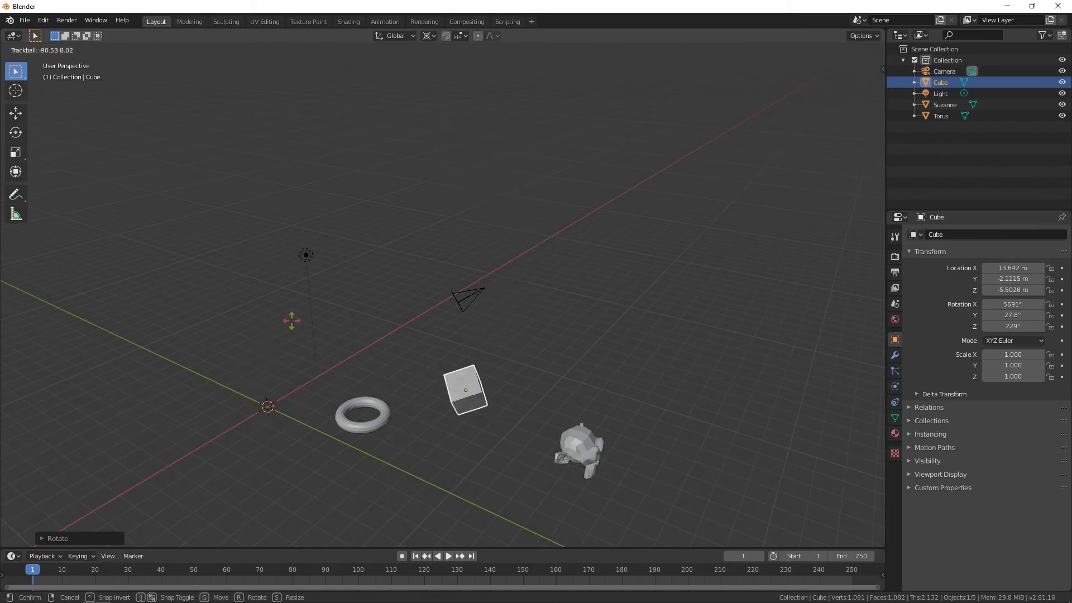
{"action": "key", "text": "r"}
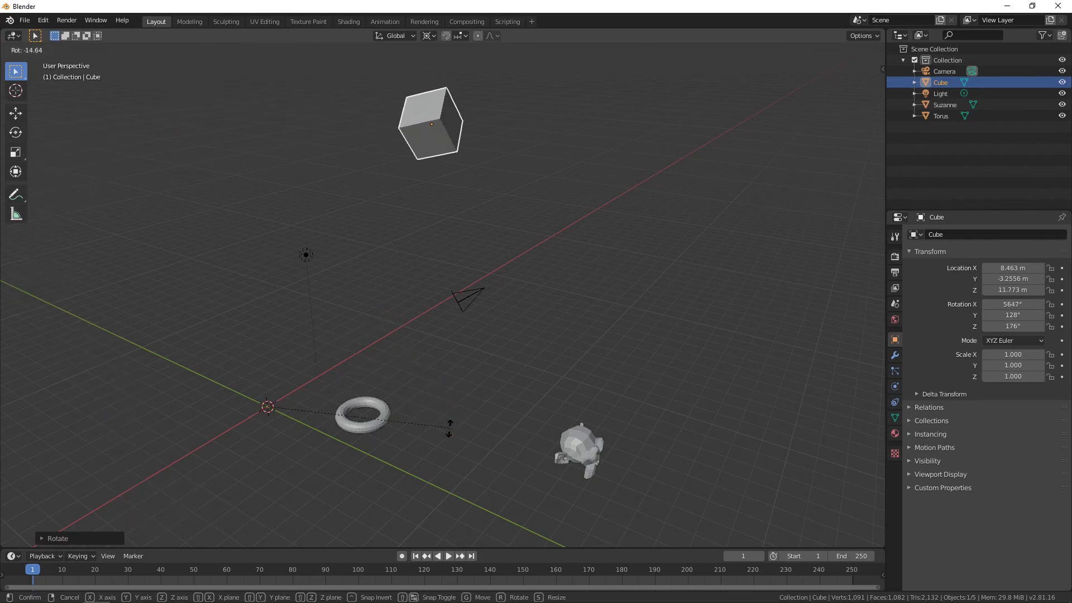
{"action": "left_click", "coordinate": [313, 409]}
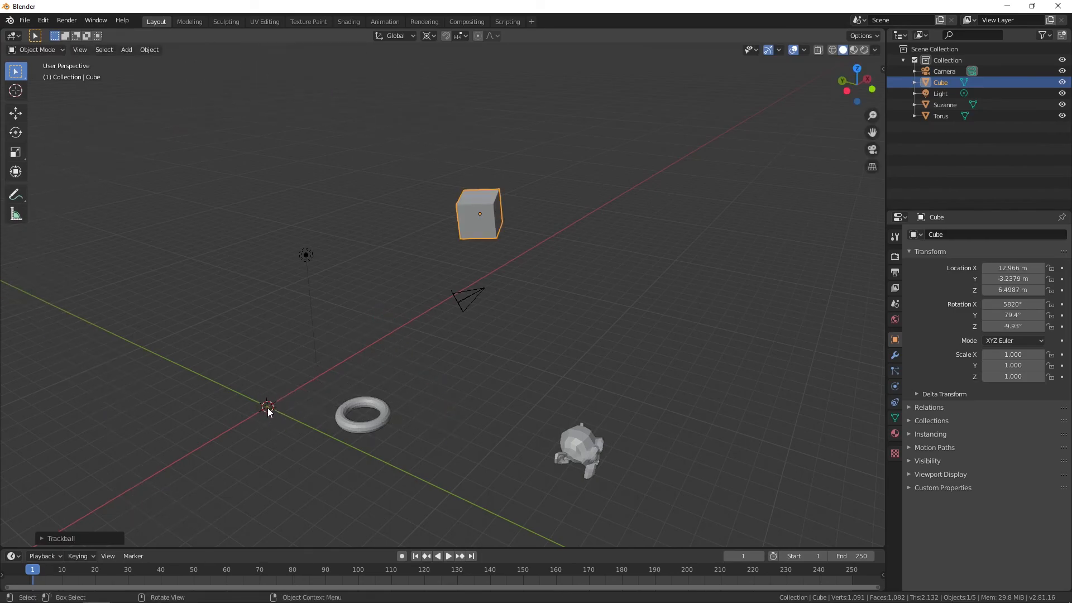
Step: Place the 3D cursor directly at several spots around the scene without switching tools, ending above Suzanne
{"action": "right_click", "coordinate": [473, 329], "text": "shift"}
{"action": "right_click", "coordinate": [182, 263], "text": "shift"}
{"action": "right_click", "coordinate": [371, 201], "text": "shift"}
{"action": "right_click", "coordinate": [599, 230], "text": "shift"}
{"action": "right_click", "coordinate": [437, 448], "text": "shift"}
{"action": "right_click", "coordinate": [449, 369], "text": "shift"}
{"action": "right_click", "coordinate": [136, 388], "text": "shift"}
{"action": "right_click", "coordinate": [179, 287], "text": "shift"}
{"action": "right_click", "coordinate": [513, 177], "text": "shift"}
{"action": "right_click", "coordinate": [607, 279], "text": "shift"}
{"action": "right_click", "coordinate": [635, 360], "text": "shift"}
Step: Activate the Cursor tool and place the 3D cursor at several spots, ending inside the torus
{"action": "left_click", "coordinate": [16, 91]}
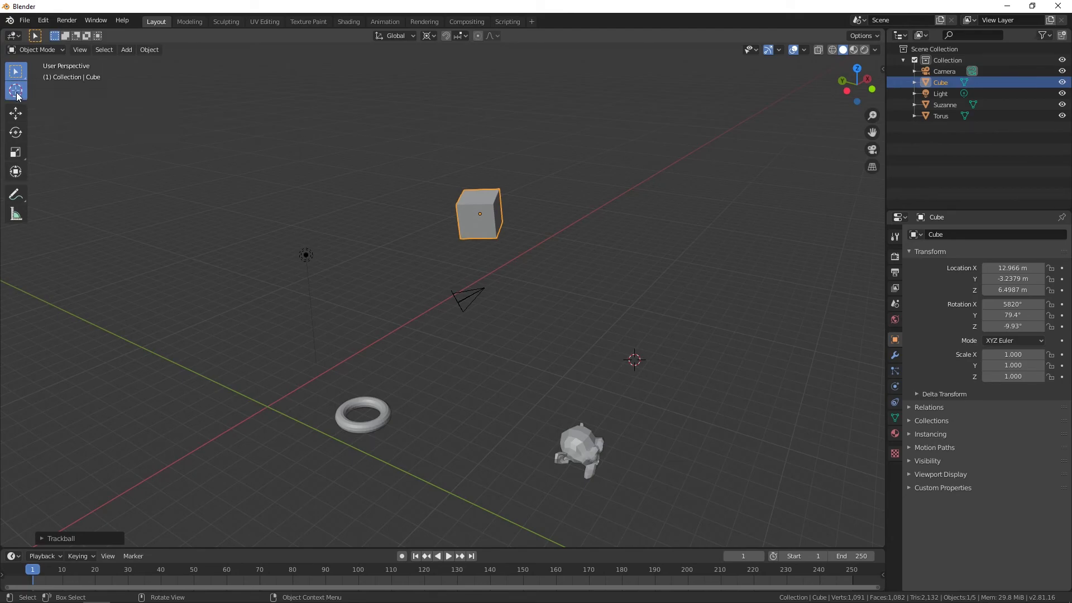
{"action": "left_click", "coordinate": [395, 270]}
{"action": "left_click", "coordinate": [526, 387]}
{"action": "left_click", "coordinate": [368, 366]}
{"action": "left_click_drag", "start_coordinate": [234, 366], "coordinate": [366, 418]}
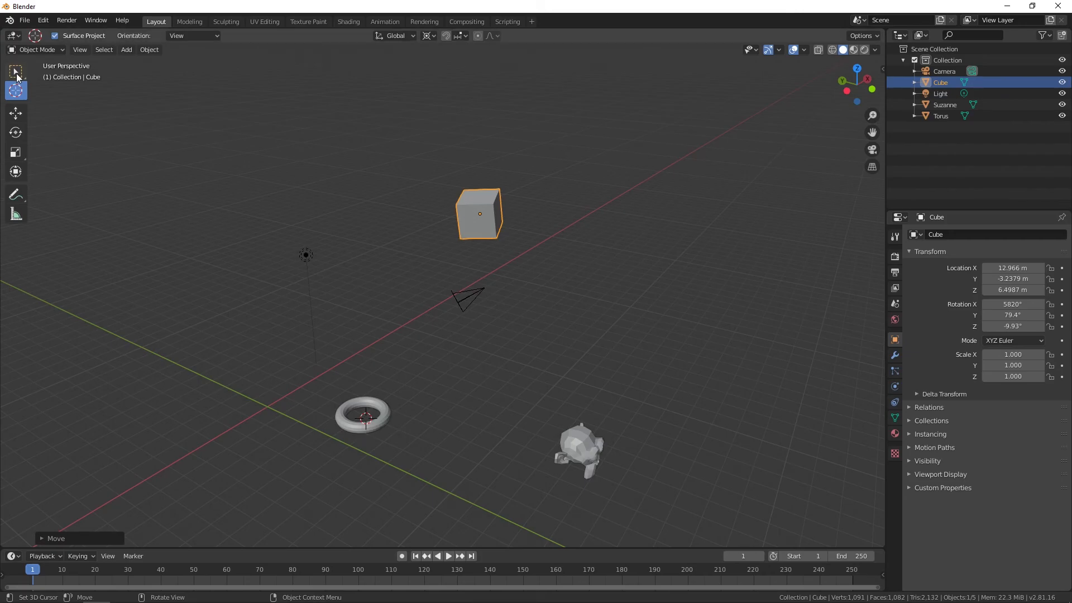
Step: Switch back to the Select Box tool and select the cube, followed by the torus
{"action": "key", "text": "w"}
{"action": "left_click", "coordinate": [490, 232]}
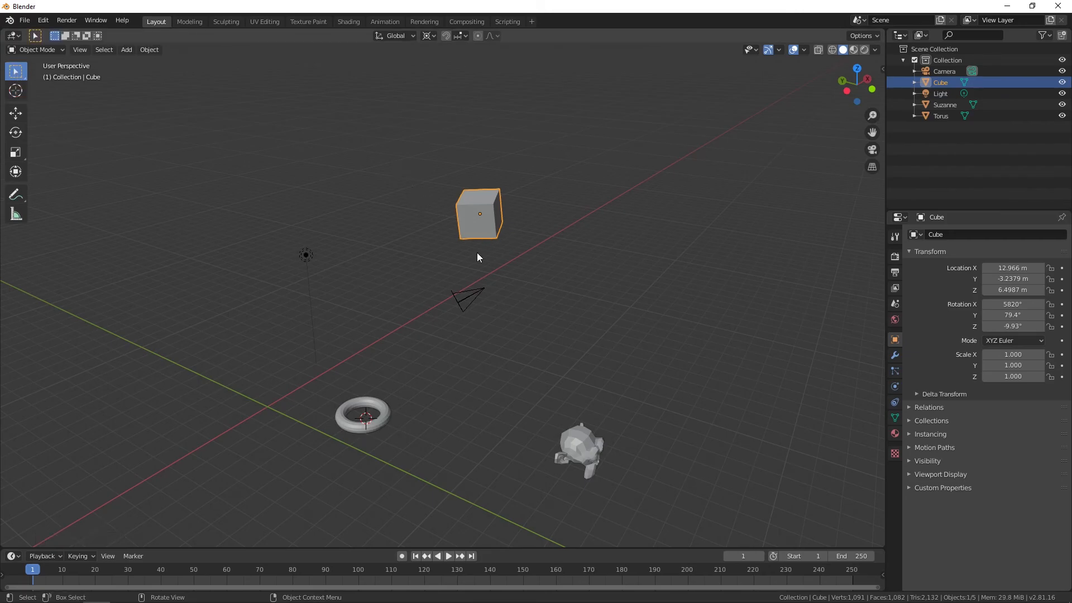
{"action": "left_click", "coordinate": [361, 425]}
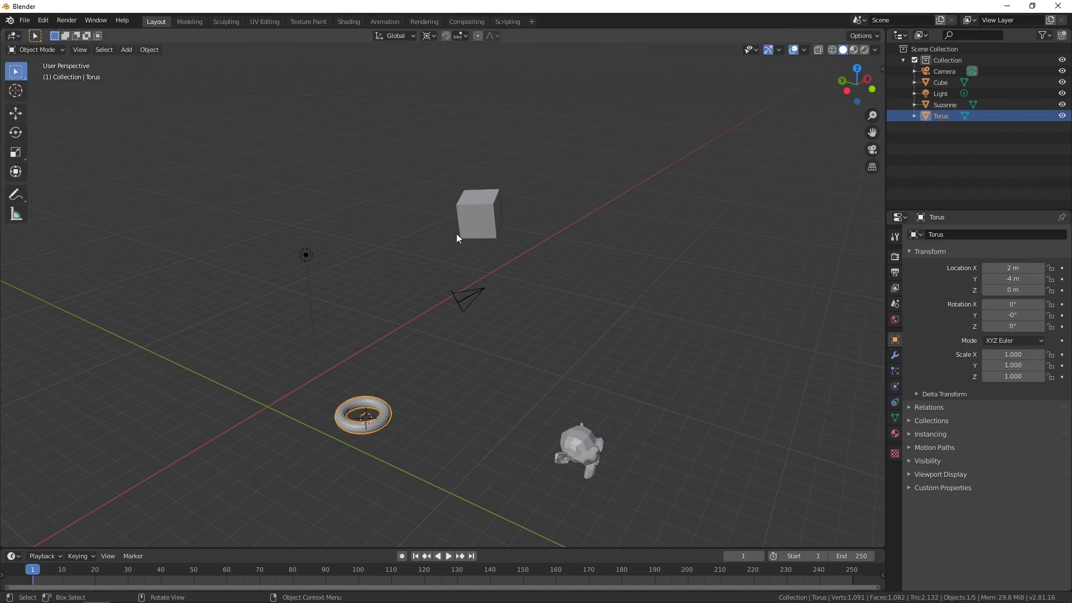
Step: Place the 3D cursor in empty space between the light and the cube, and select the cube, torus and Suzanne in turn
{"action": "right_click", "coordinate": [240, 308], "text": "shift"}
{"action": "right_click", "coordinate": [374, 217], "text": "shift"}
{"action": "left_click", "coordinate": [487, 210]}
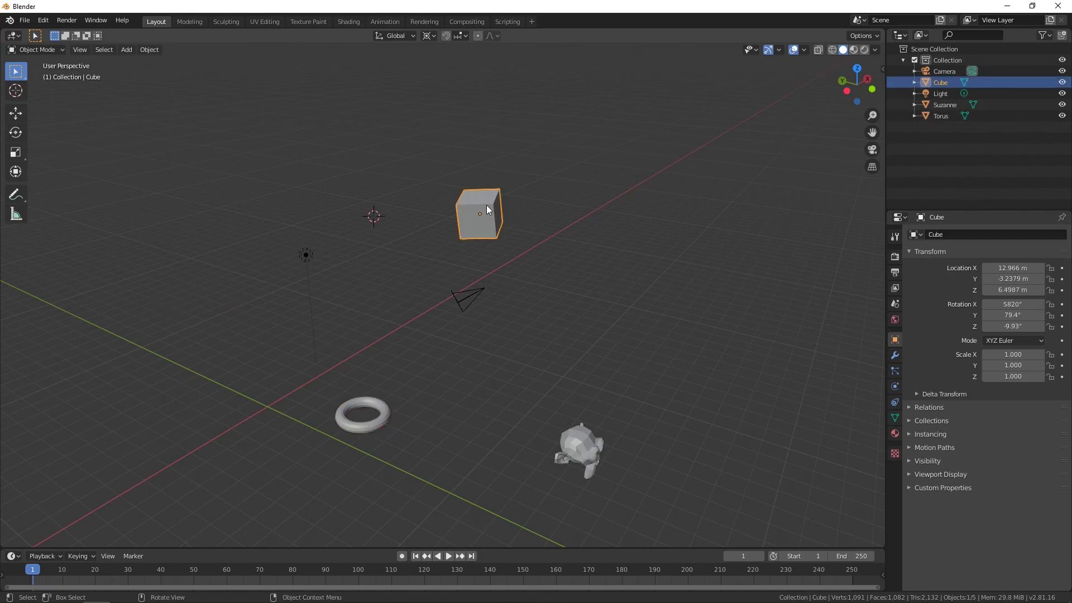
{"action": "left_click", "coordinate": [367, 426]}
{"action": "left_click", "coordinate": [599, 450]}
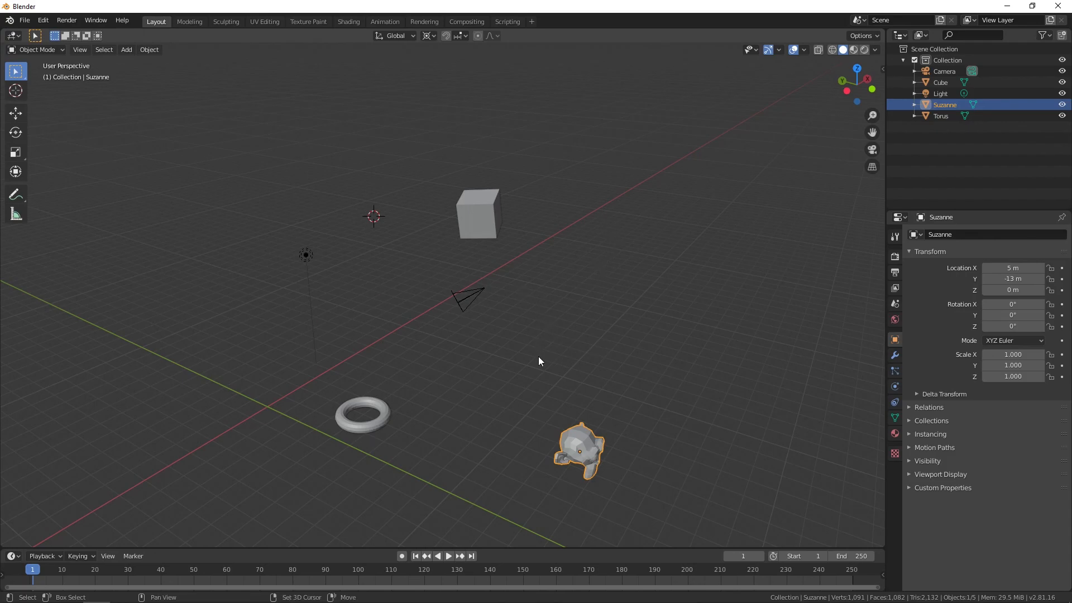
{"action": "middle_click_drag", "start_coordinate": [539, 353], "coordinate": [606, 351]}
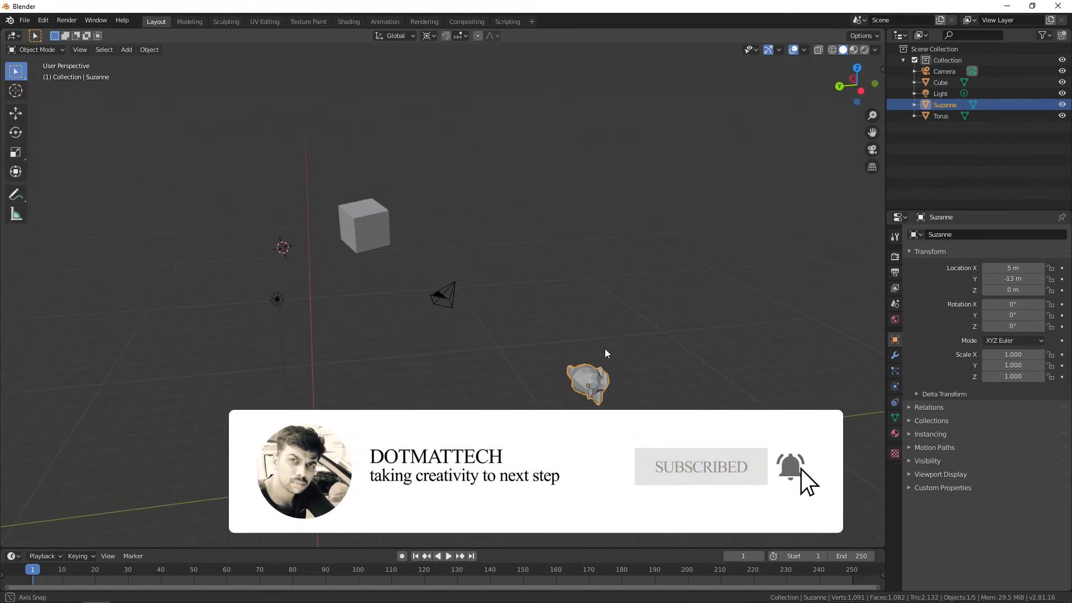